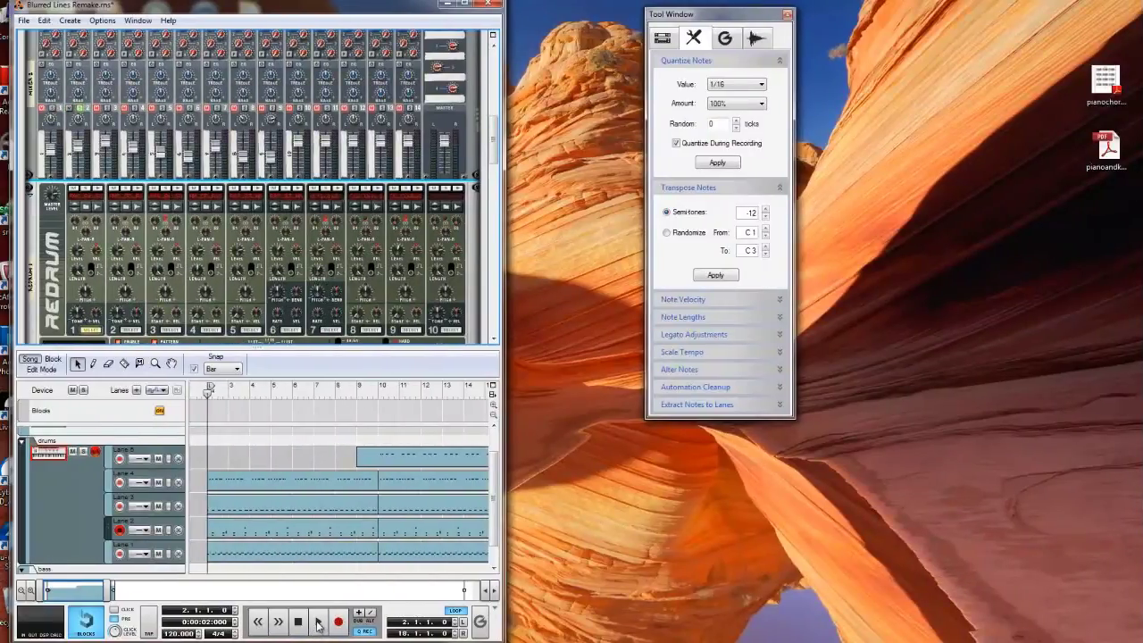
Briefly audition the drum parts, then stop playback back at the start.
left_click(317, 623)
left_click(297, 622)
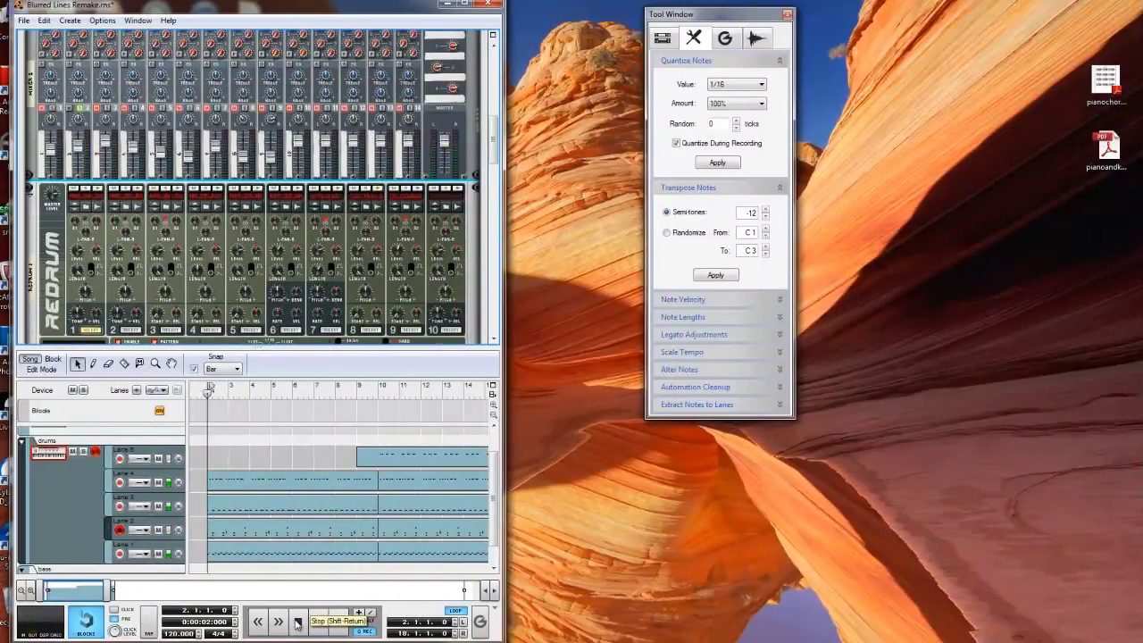
scroll(70, 170, "up", 5)
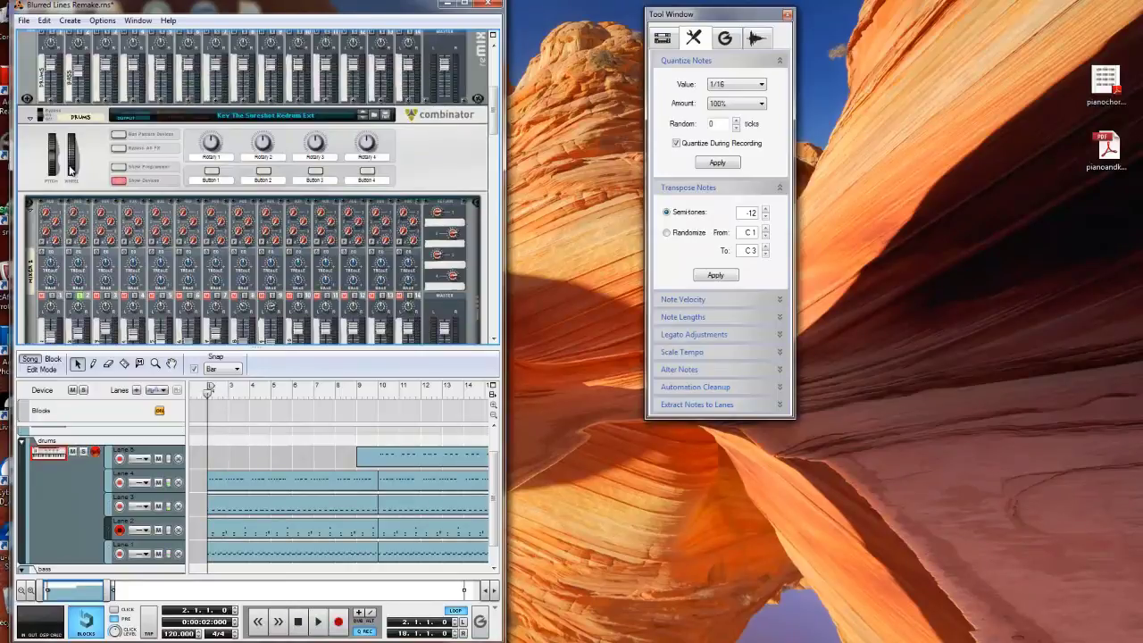
Collapse the DRUMS combinator to a single strip, unfold it again, and restart playback.
left_click(30, 117)
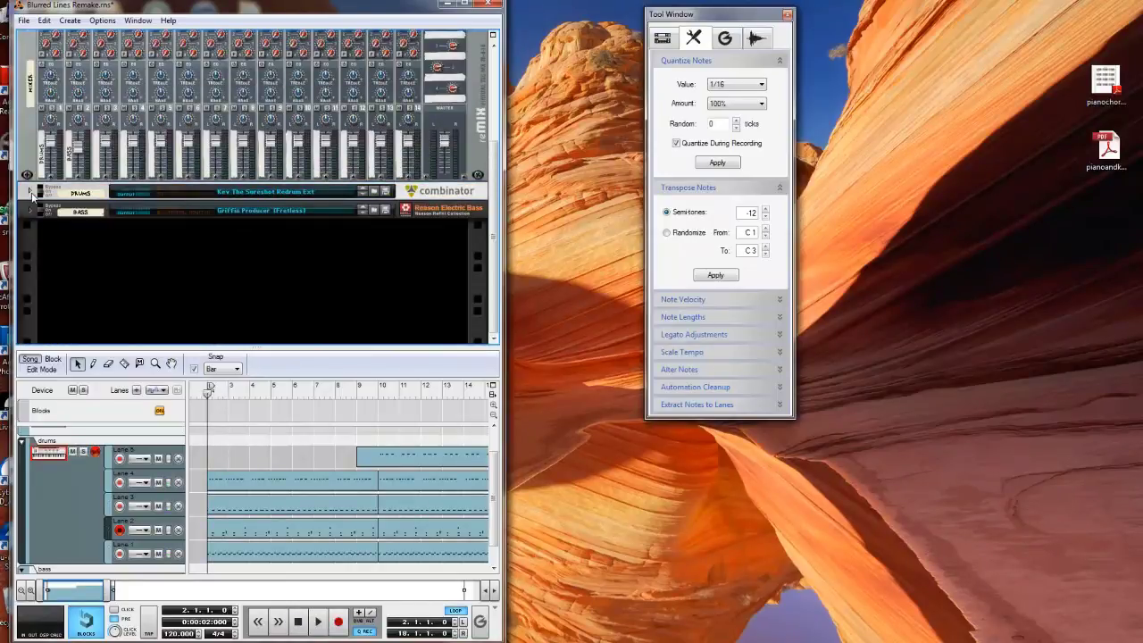
scroll(117, 284, "up", 2)
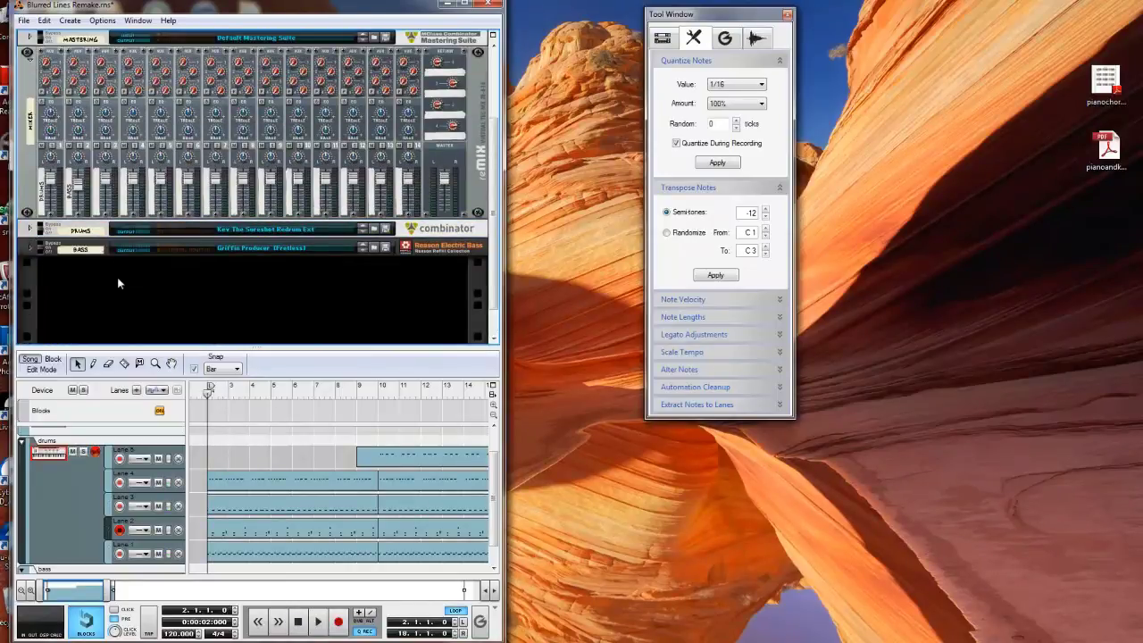
left_click(30, 229)
left_click(29, 230)
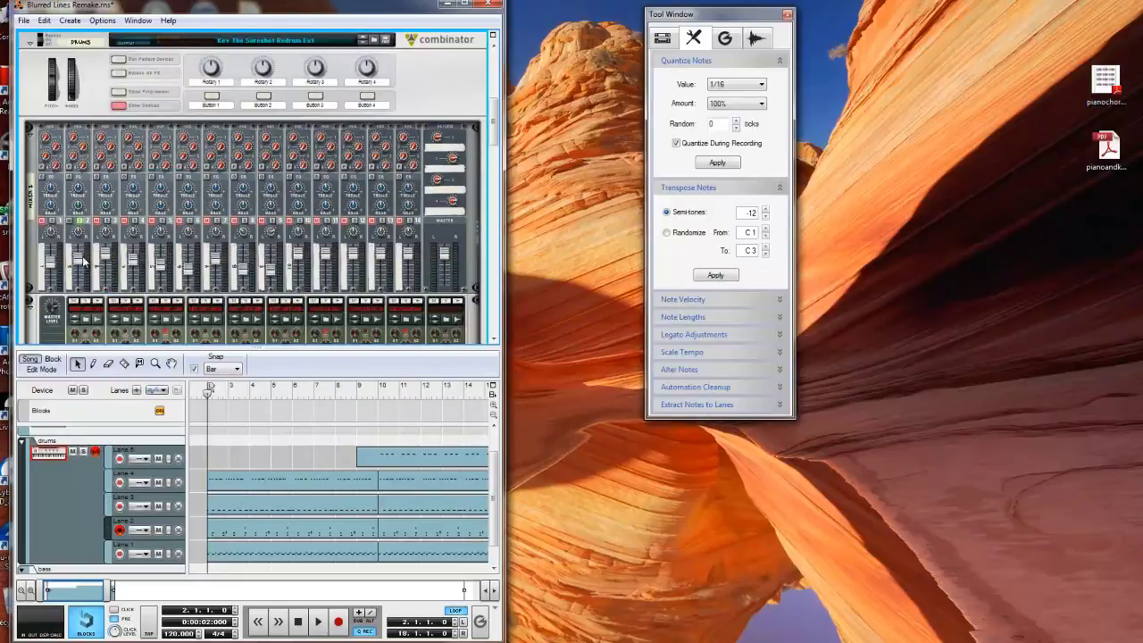
scroll(85, 260, "up", 1)
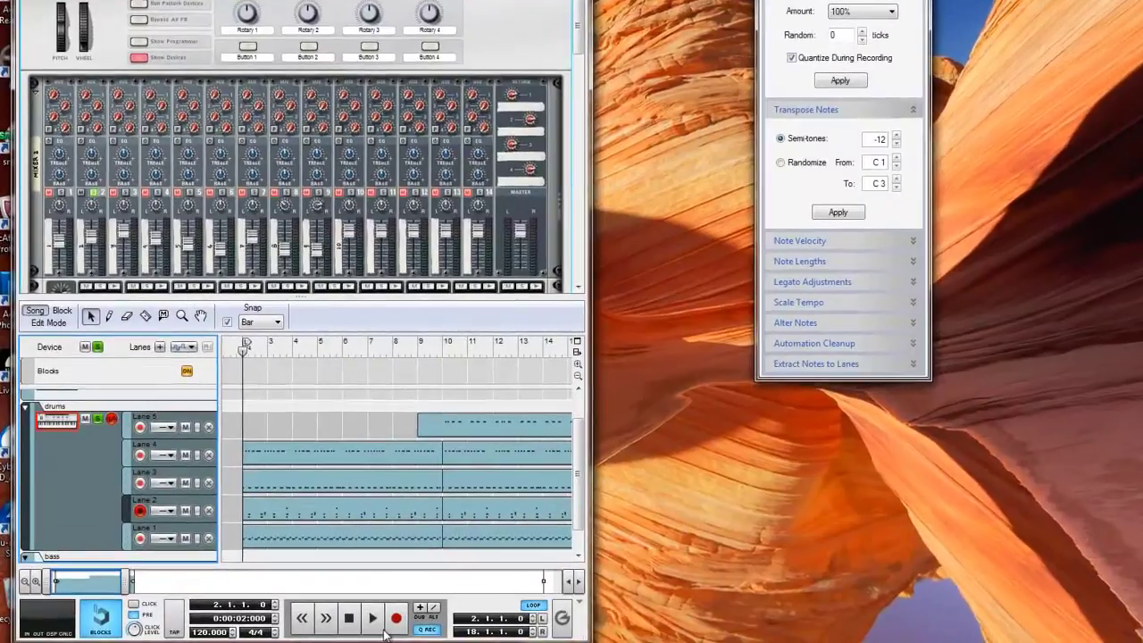
left_click(321, 625)
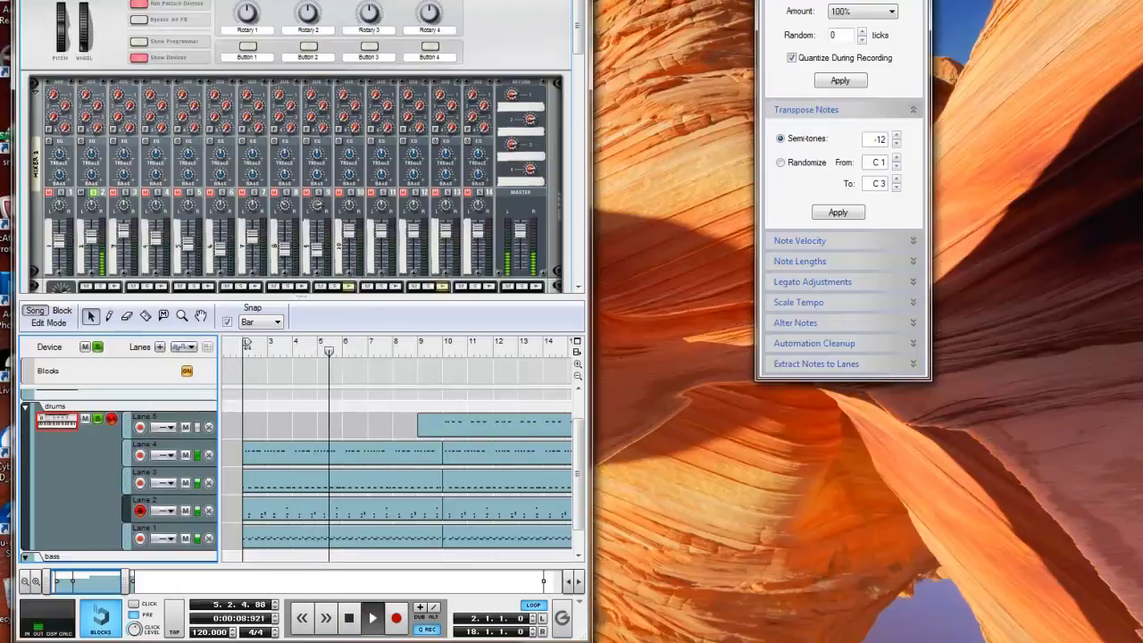
Play the drum lanes from bar 2 to about bar 8, rewind, and bring the Redrum panel into view.
left_click(350, 627)
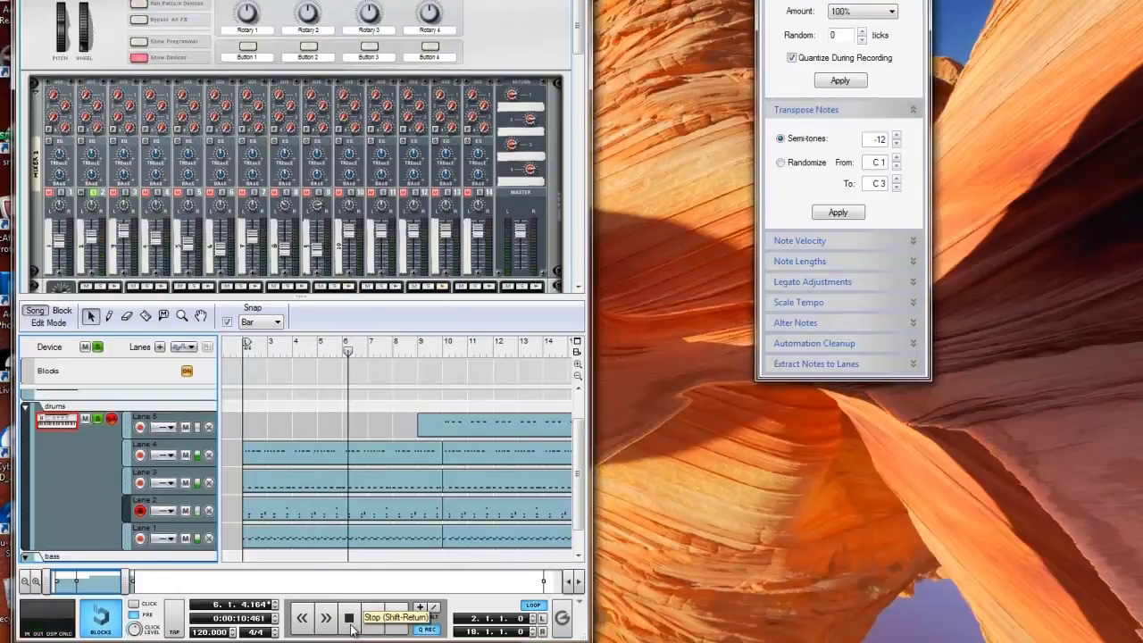
left_click(351, 625)
scroll(393, 223, "down", 5)
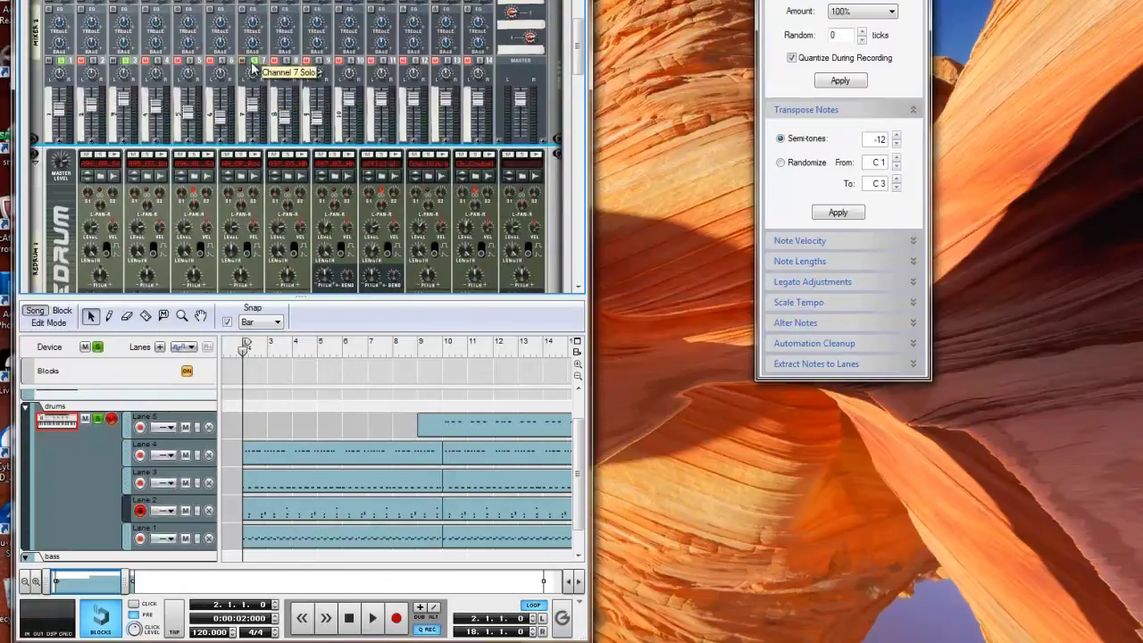
left_click(375, 625)
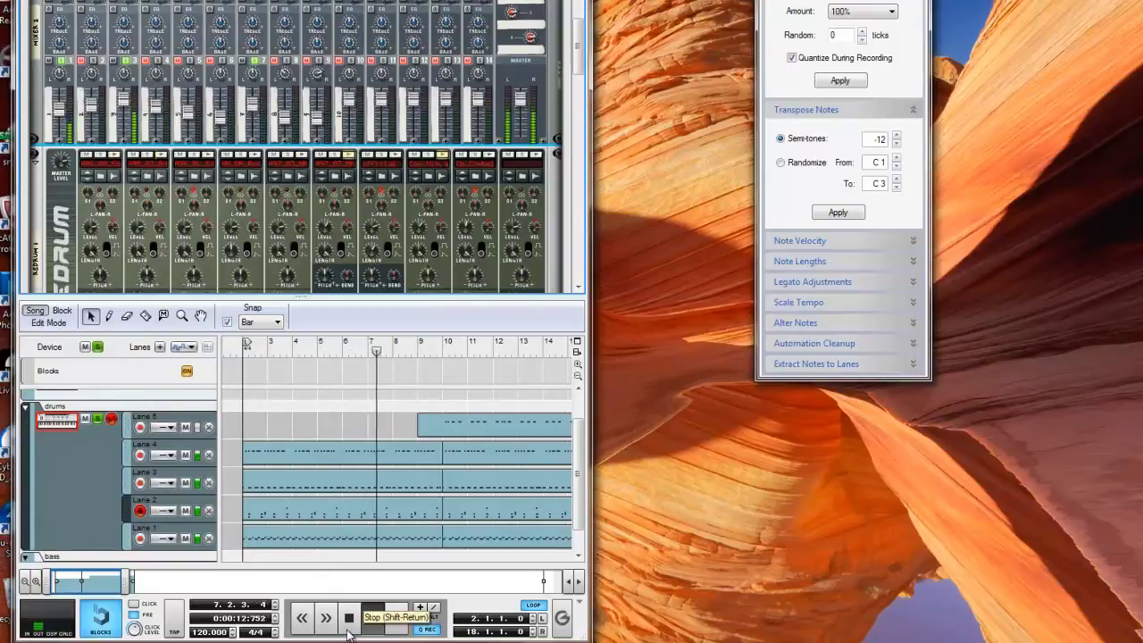
left_click(347, 629)
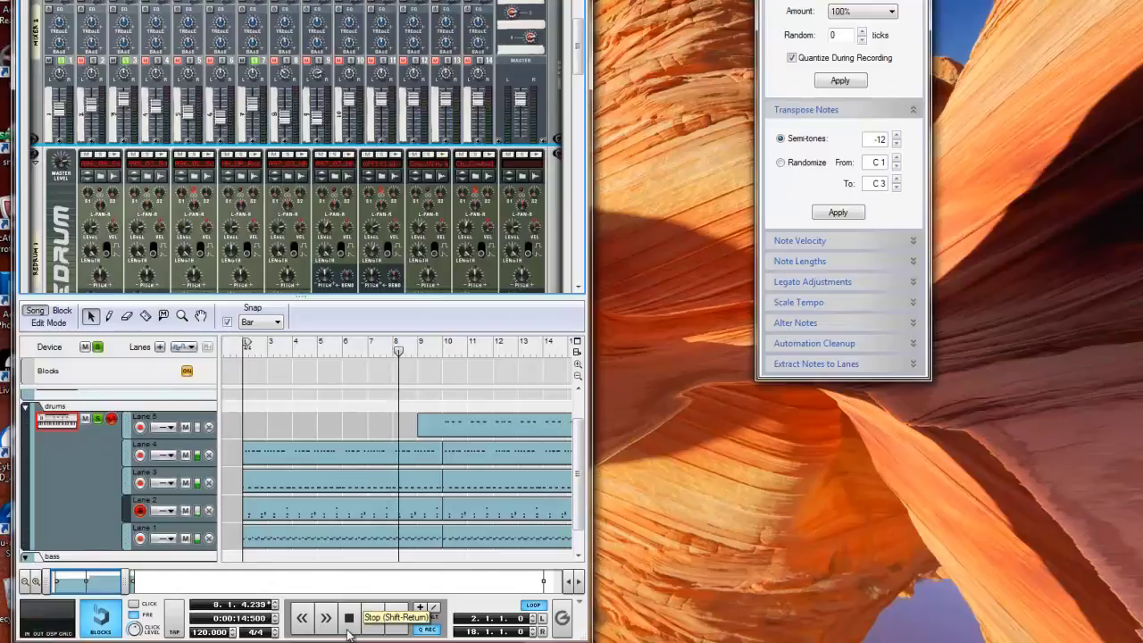
left_click(347, 628)
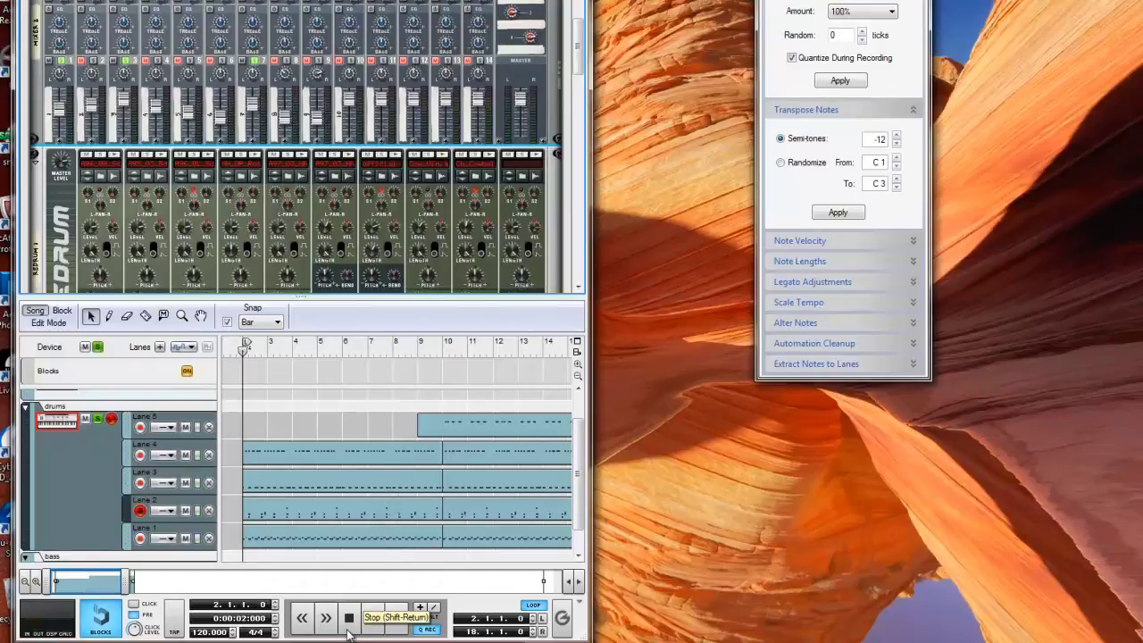
scroll(114, 193, "down", 3)
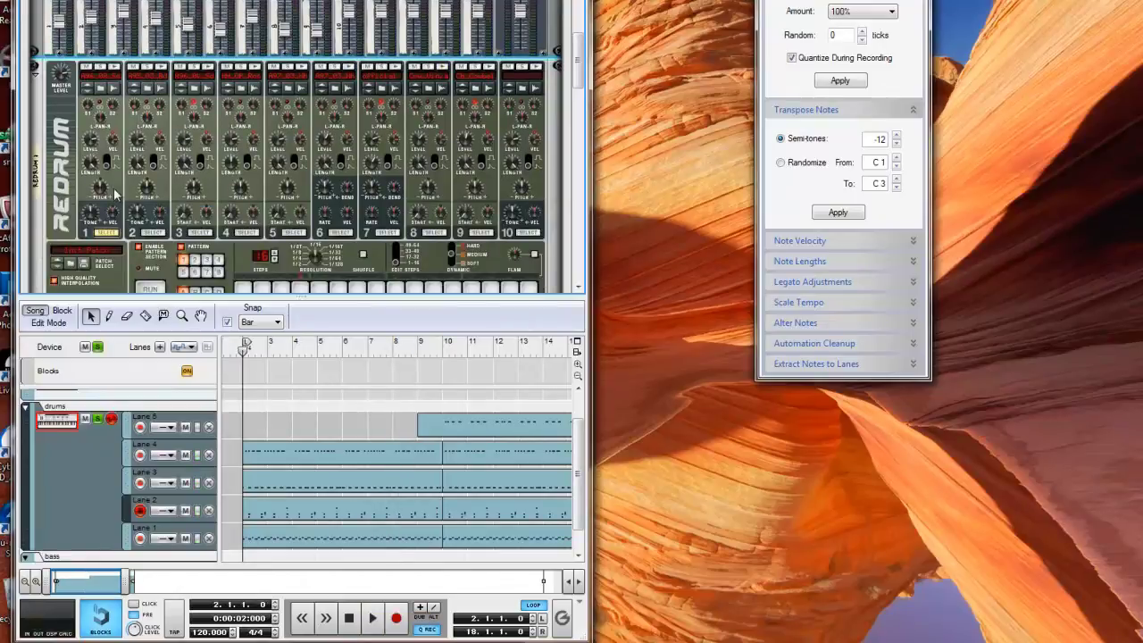
Solo mixer channels 4 and 5 in the drums mixer.
scroll(114, 193, "up", 3)
left_click(158, 60)
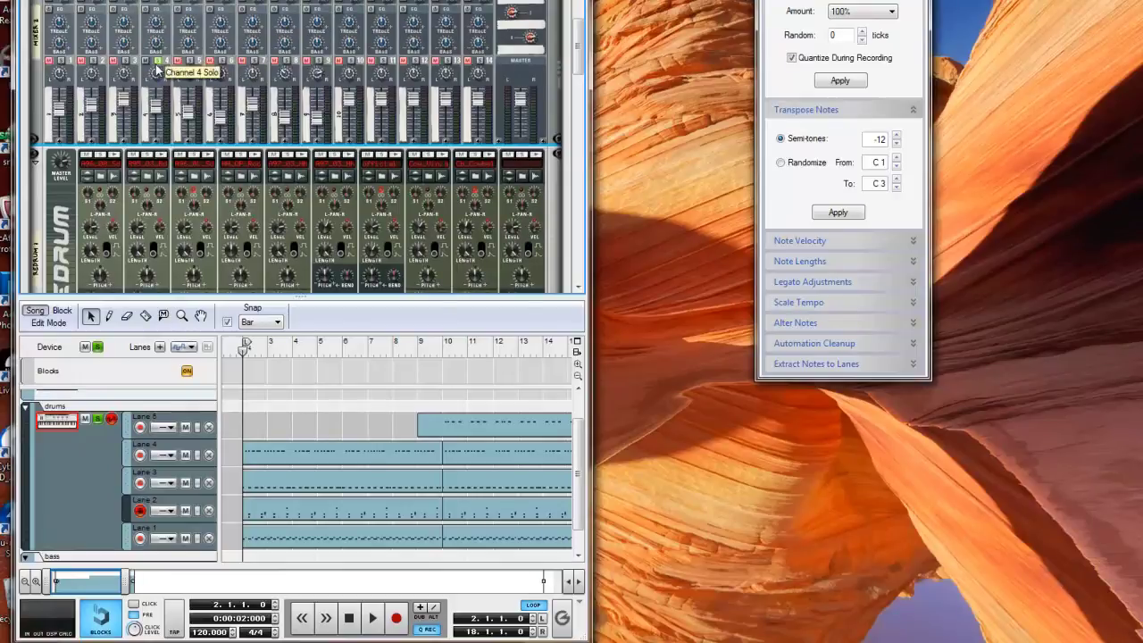
left_click(189, 60)
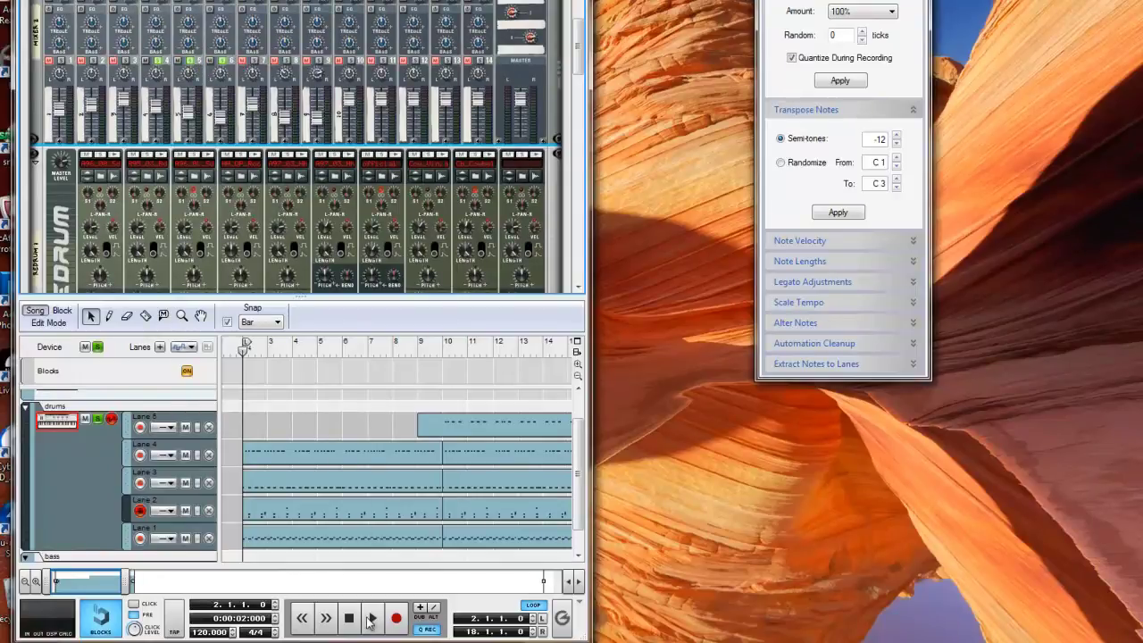
Play the soloed drum parts twice, stopping past bar 6 and rewinding to bar 2.
left_click(374, 620)
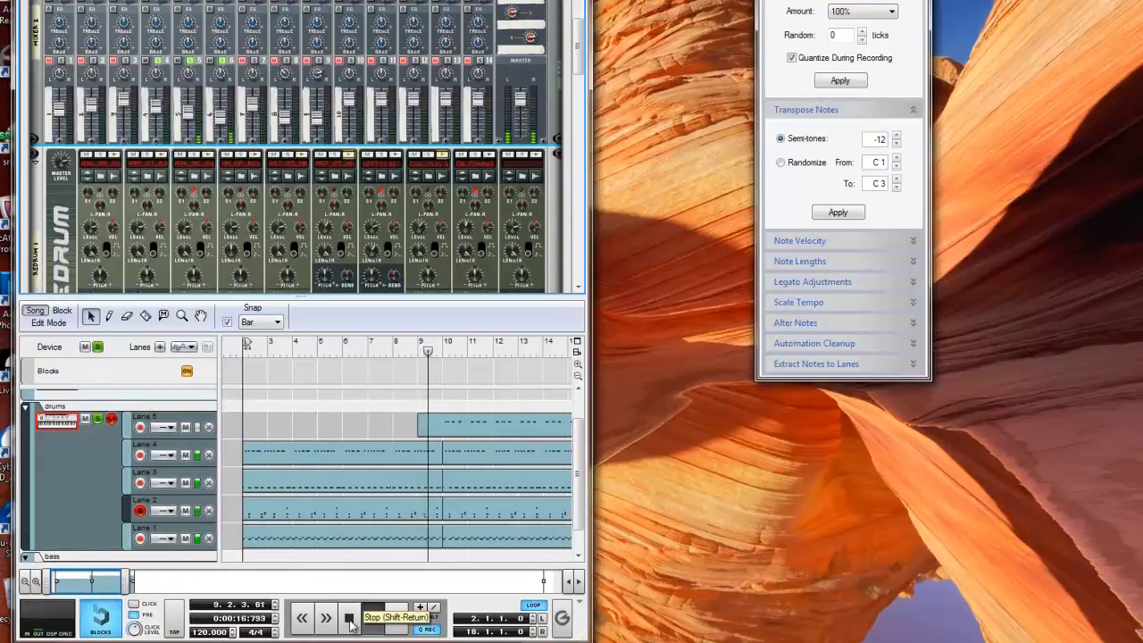
double_click(349, 619)
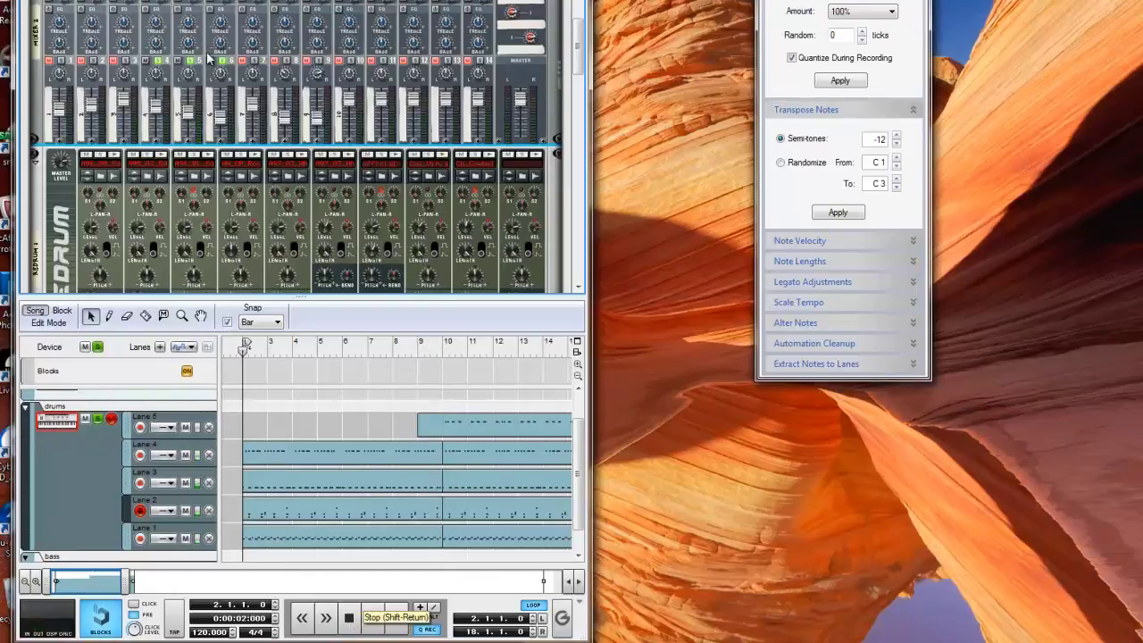
left_click(373, 618)
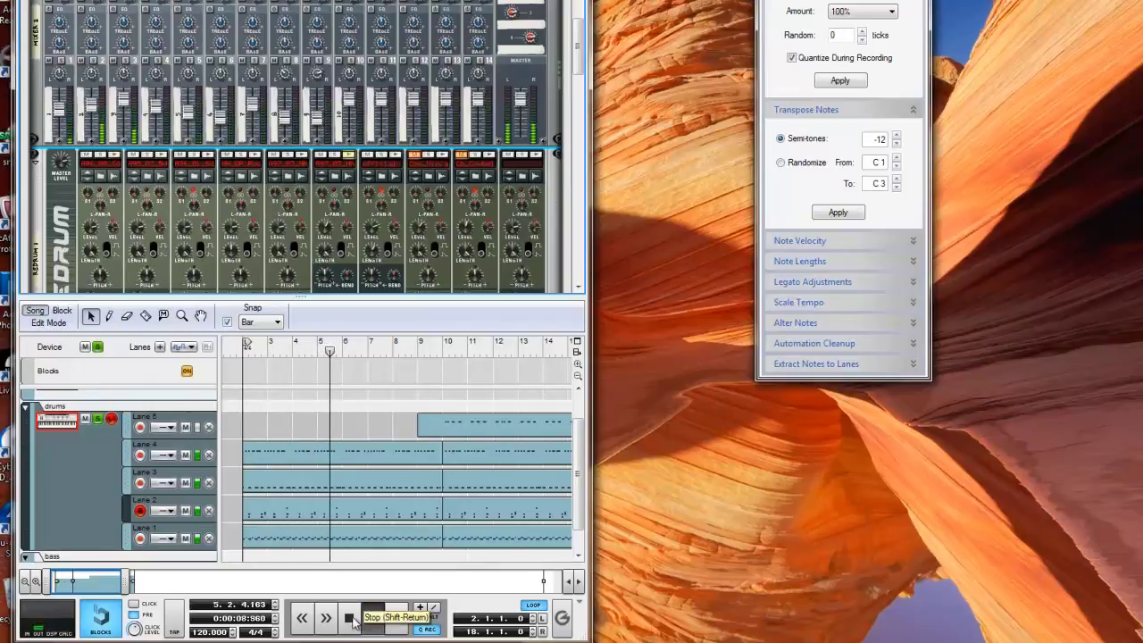
left_click(351, 619)
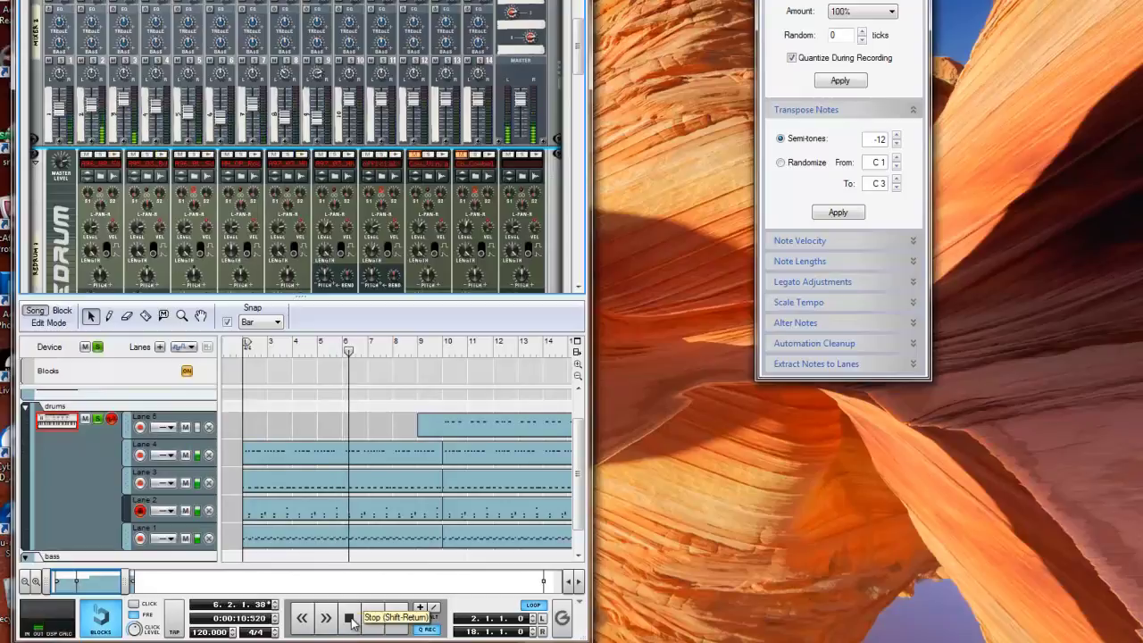
left_click(351, 619)
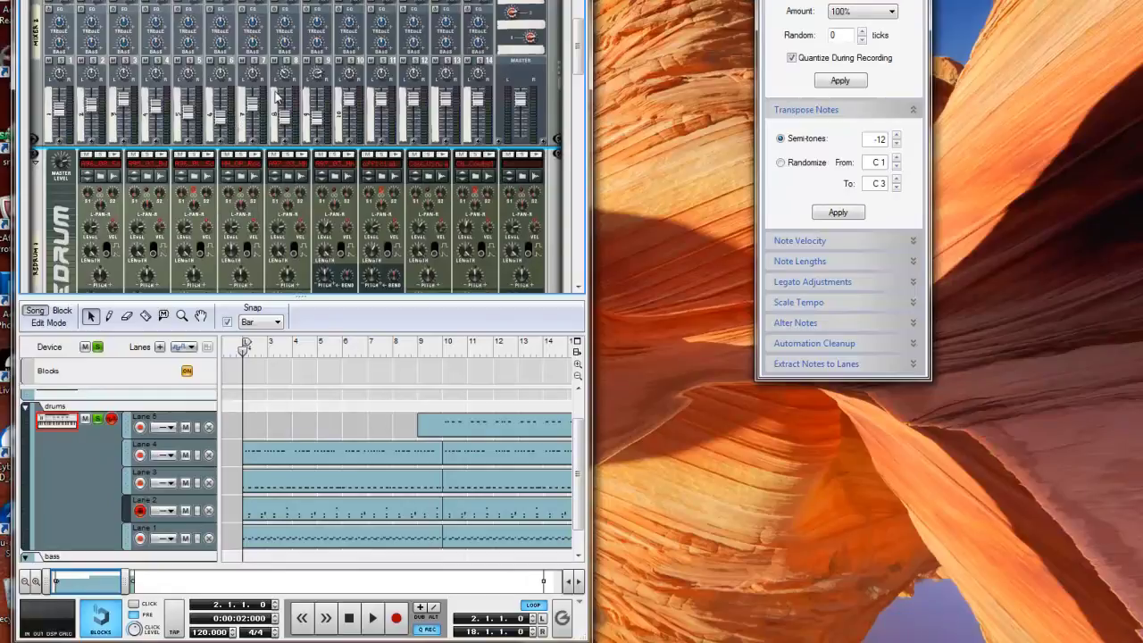
Play the drums to about bar 5, then resume playback from bar 10 and stop it.
scroll(278, 98, "down", 1)
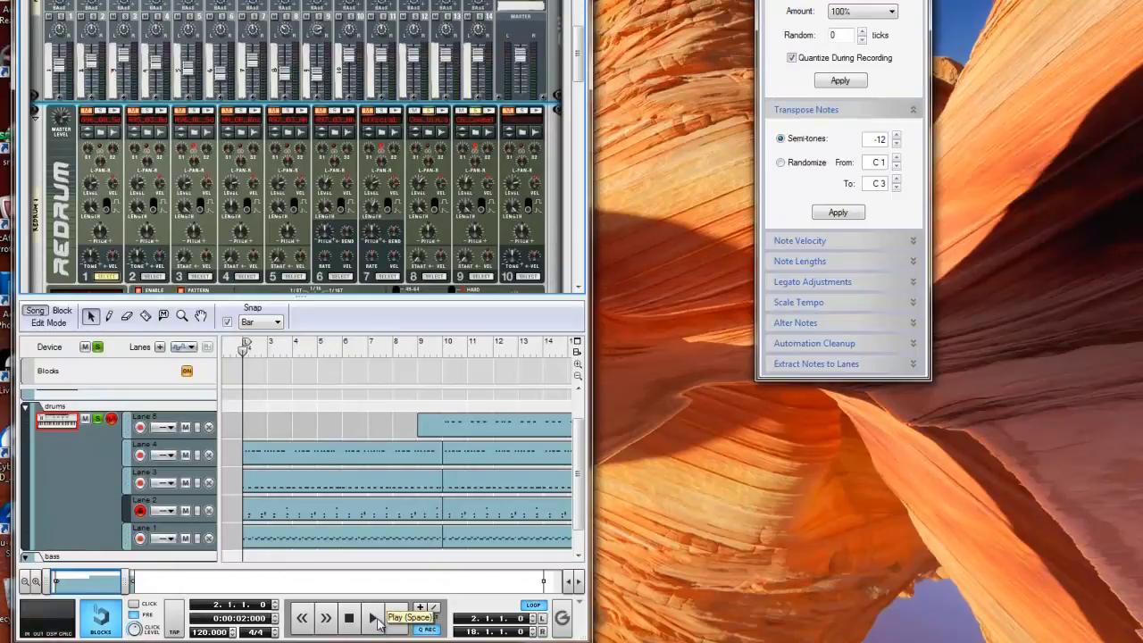
left_click(375, 618)
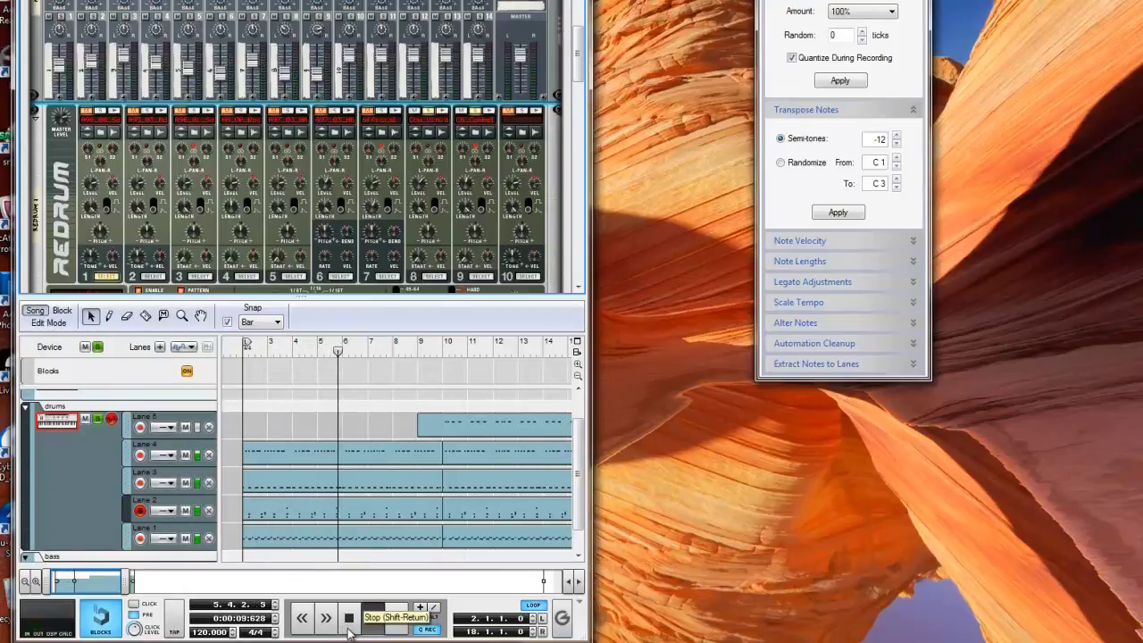
left_click(349, 625)
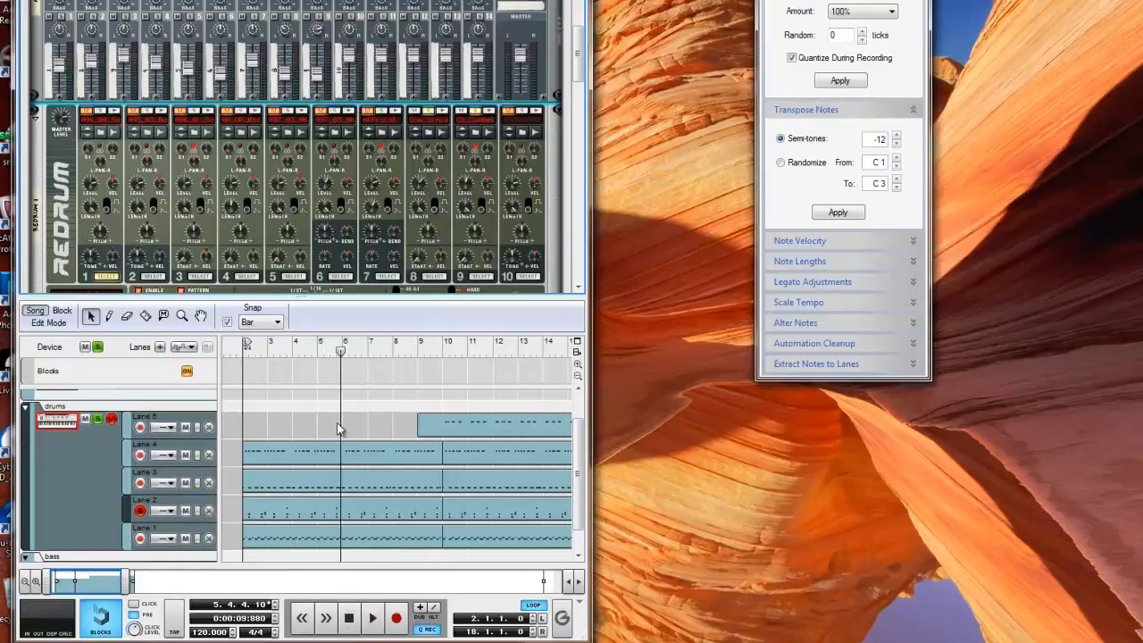
left_click_drag(340, 357, 442, 353)
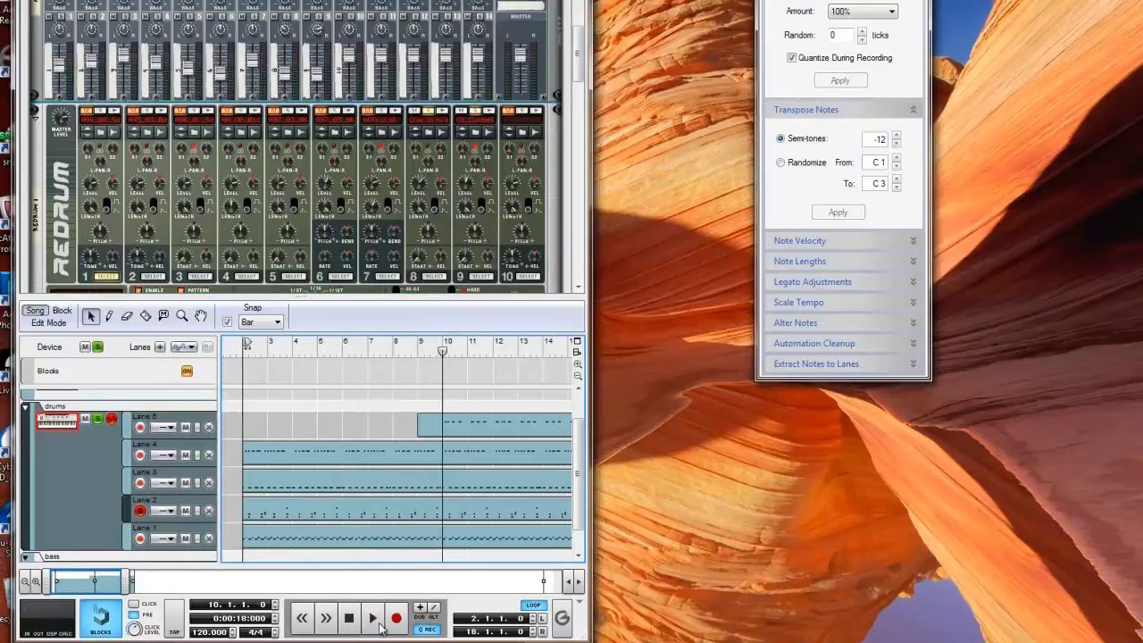
left_click(374, 625)
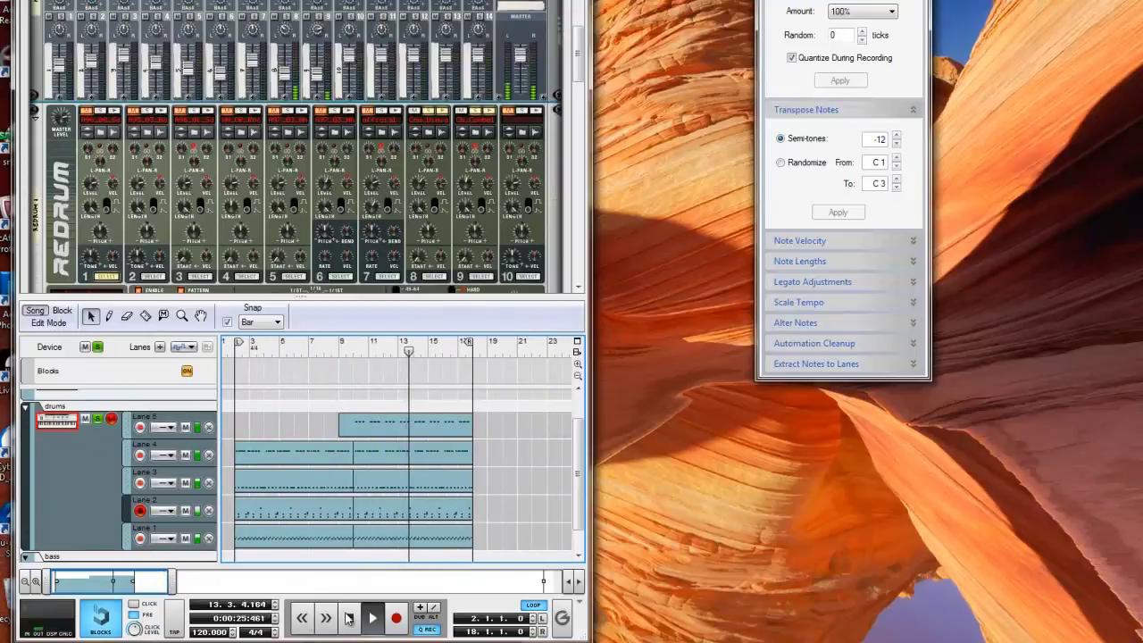
key("space")
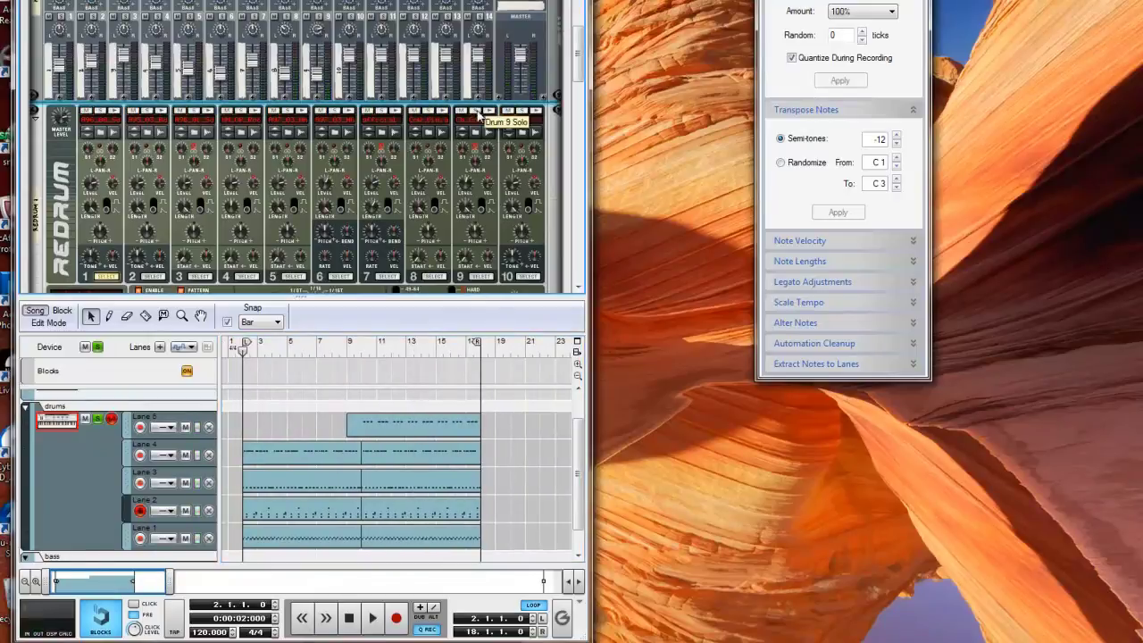
Play from the left locator at bar 10, then move the locator back to bar 2 and rewind there.
left_click(375, 619)
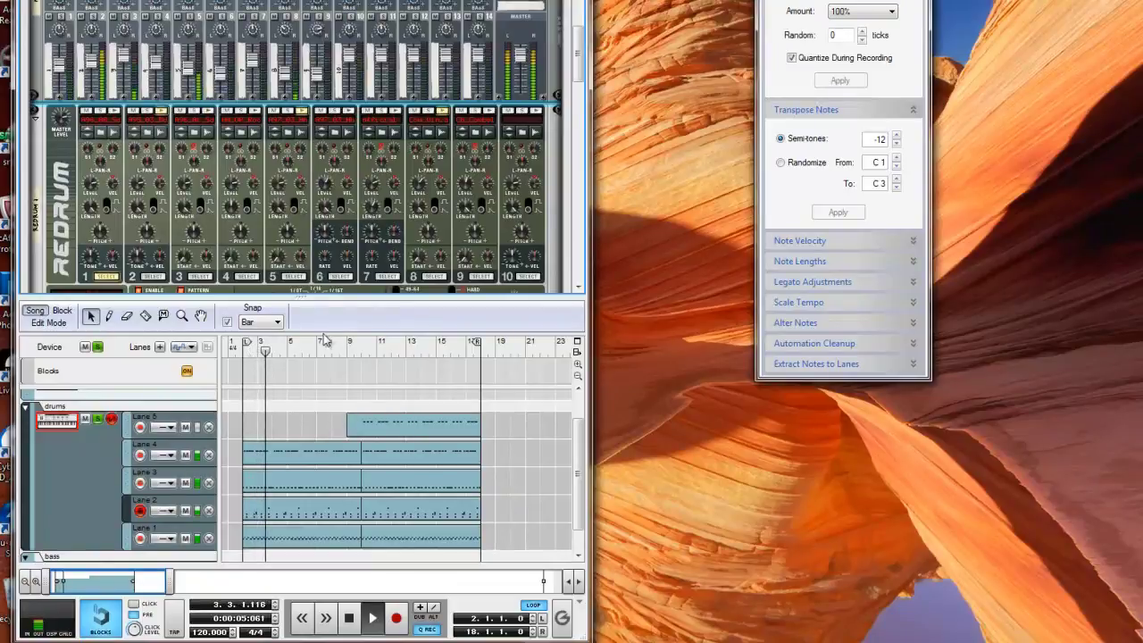
left_click(350, 344, "ctrl")
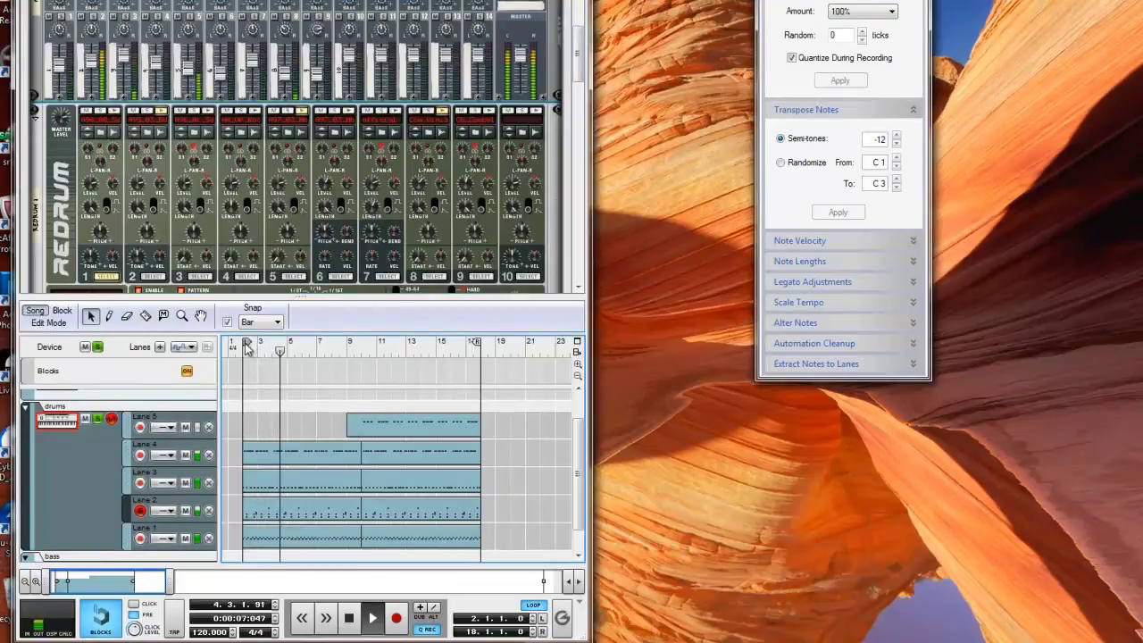
left_click_drag(349, 344, 364, 344)
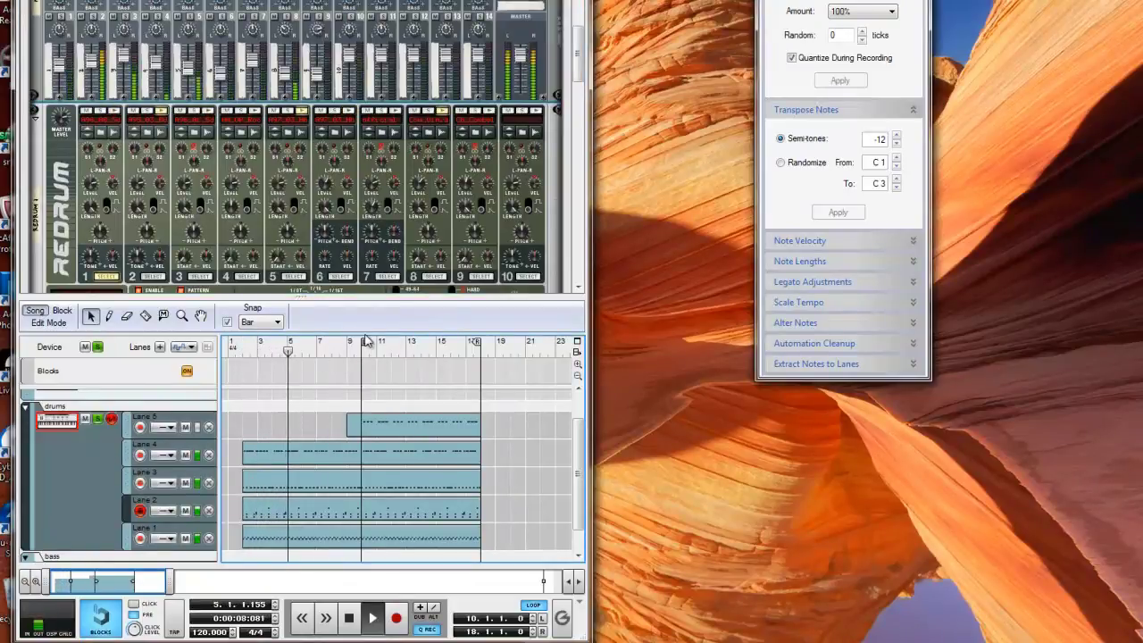
left_click(542, 618)
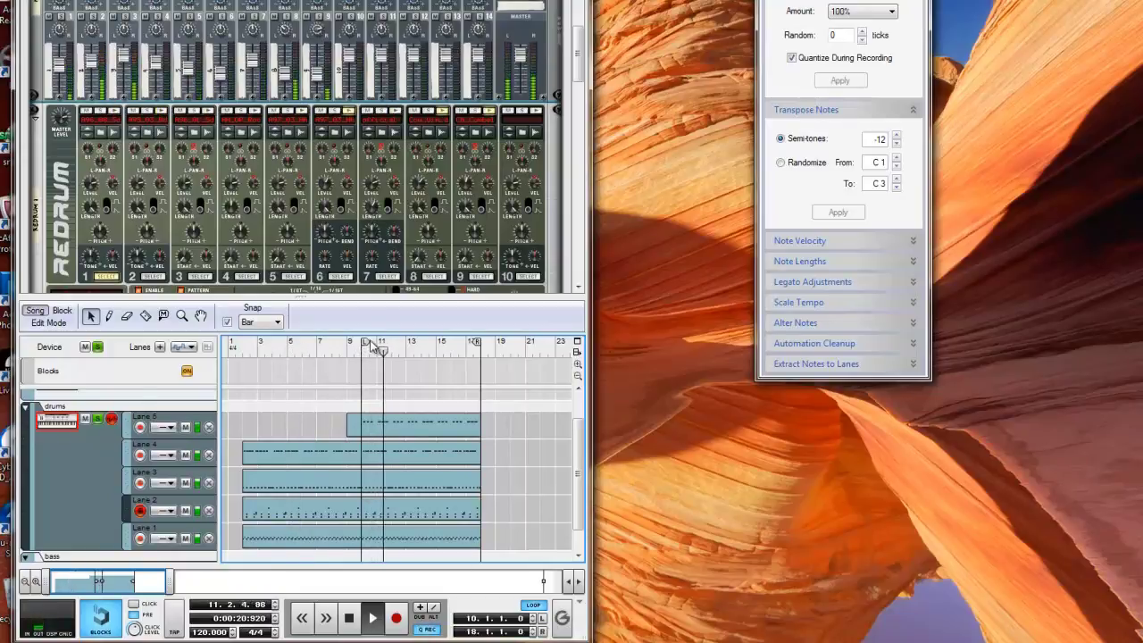
left_click_drag(365, 346, 247, 345)
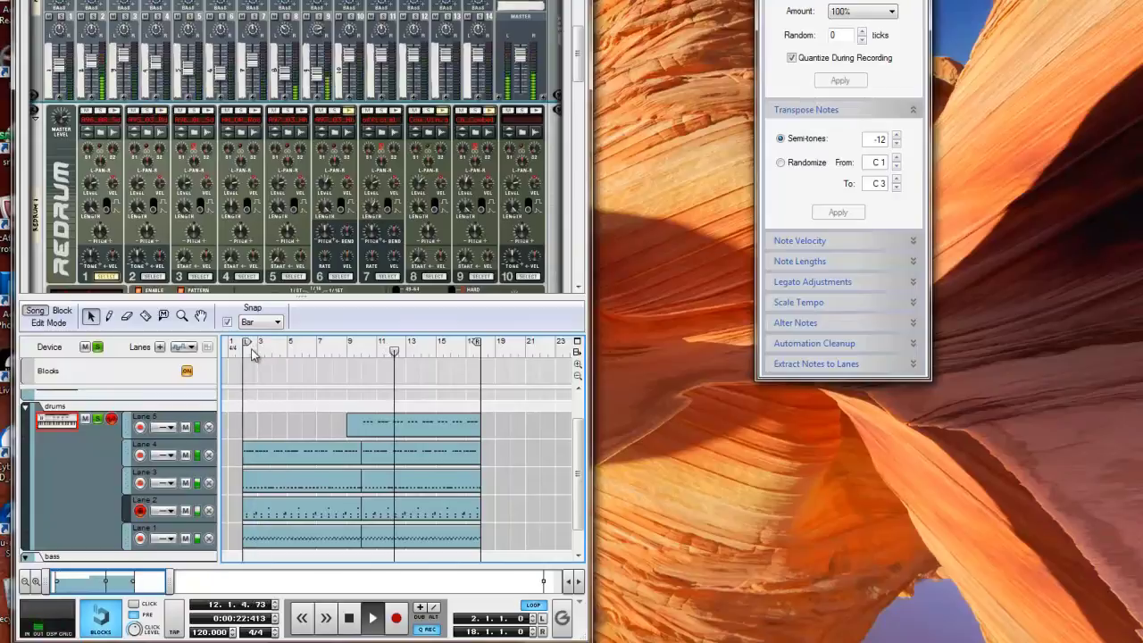
double_click(350, 621)
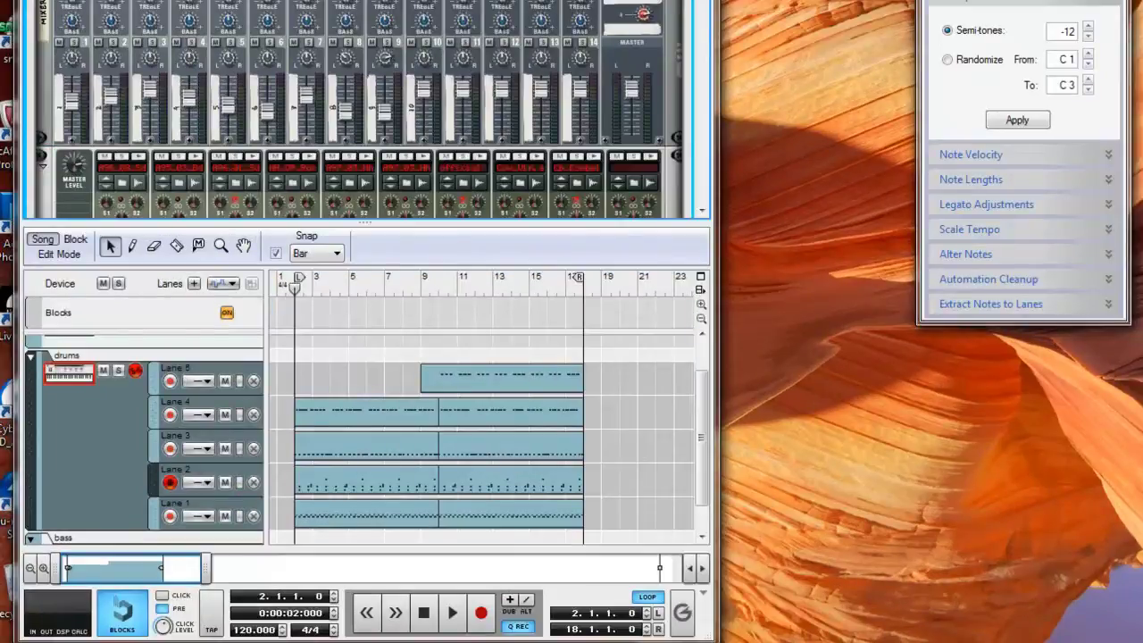
scroll(366, 109, "down", 5)
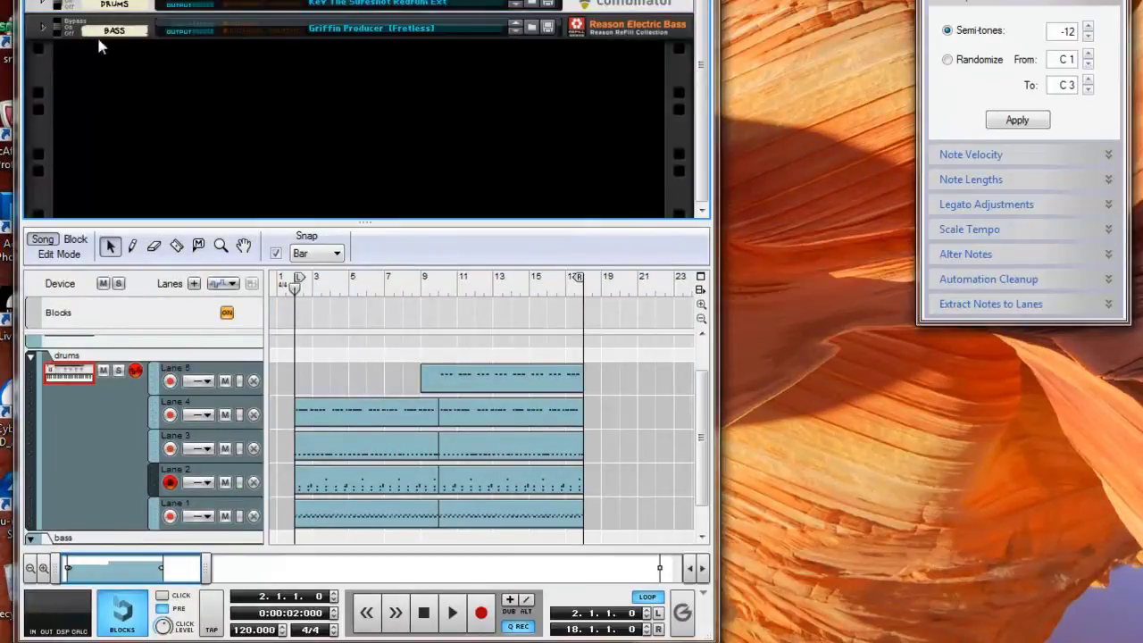
Play the drum and bass parts together and fold the BASS combinator in the rack.
scroll(38, 40, "up", 5)
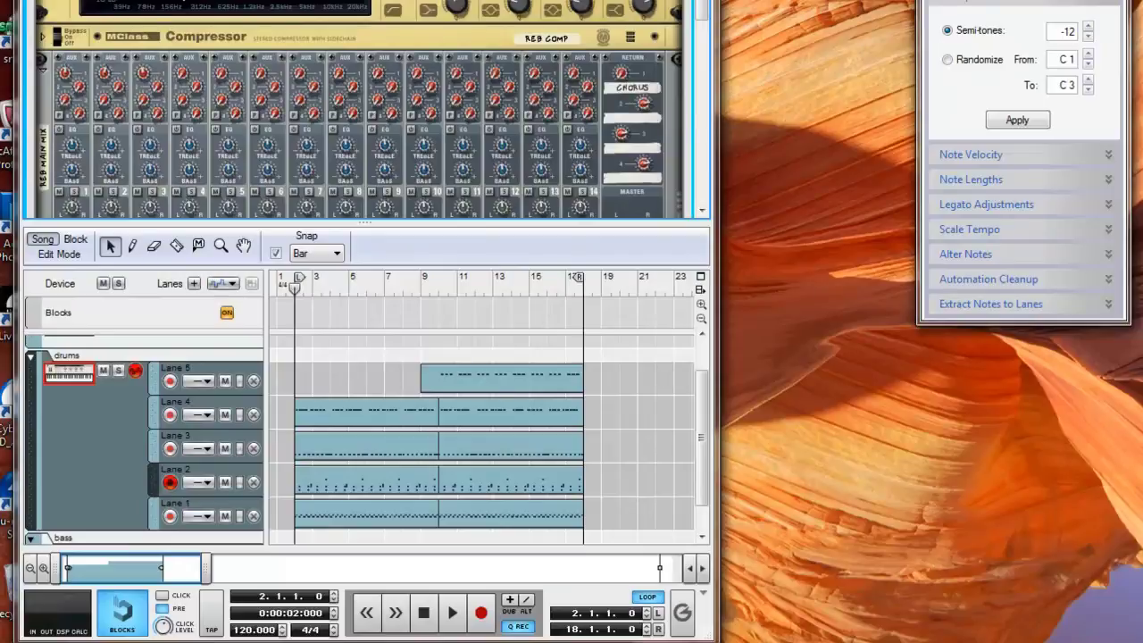
left_click(449, 620)
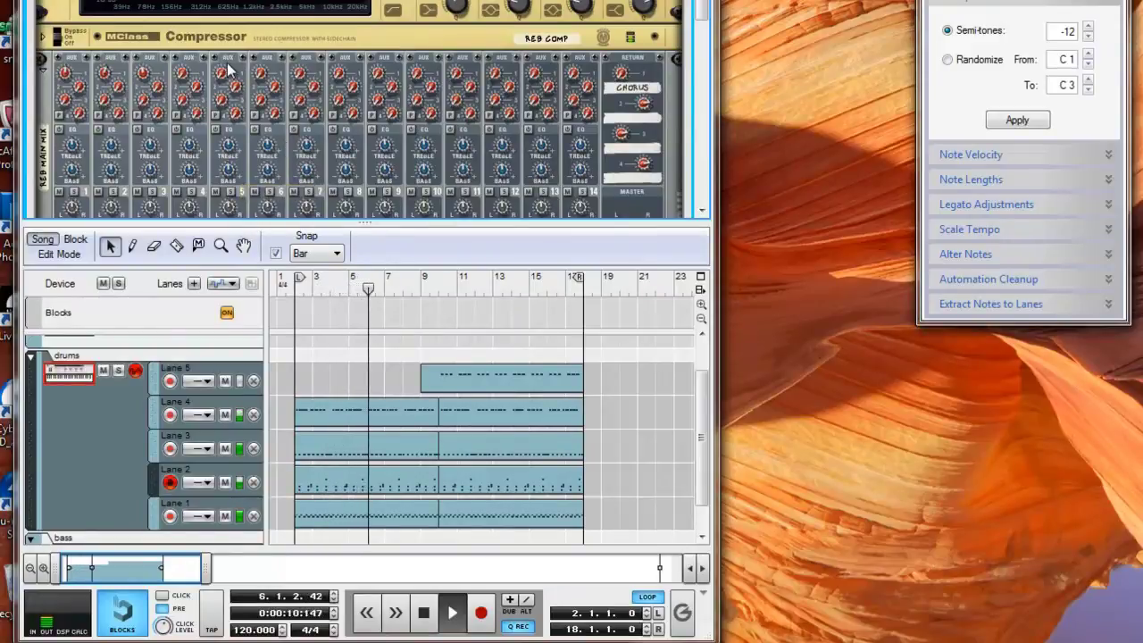
scroll(226, 62, "up", 3)
scroll(207, 132, "up", 2)
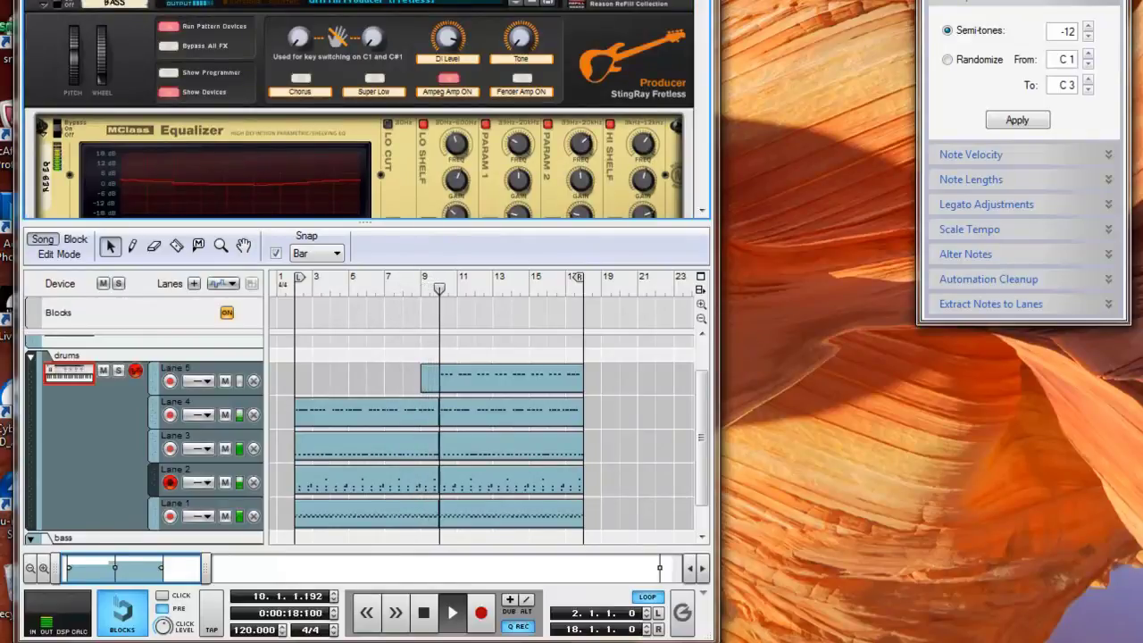
left_click(42, 9)
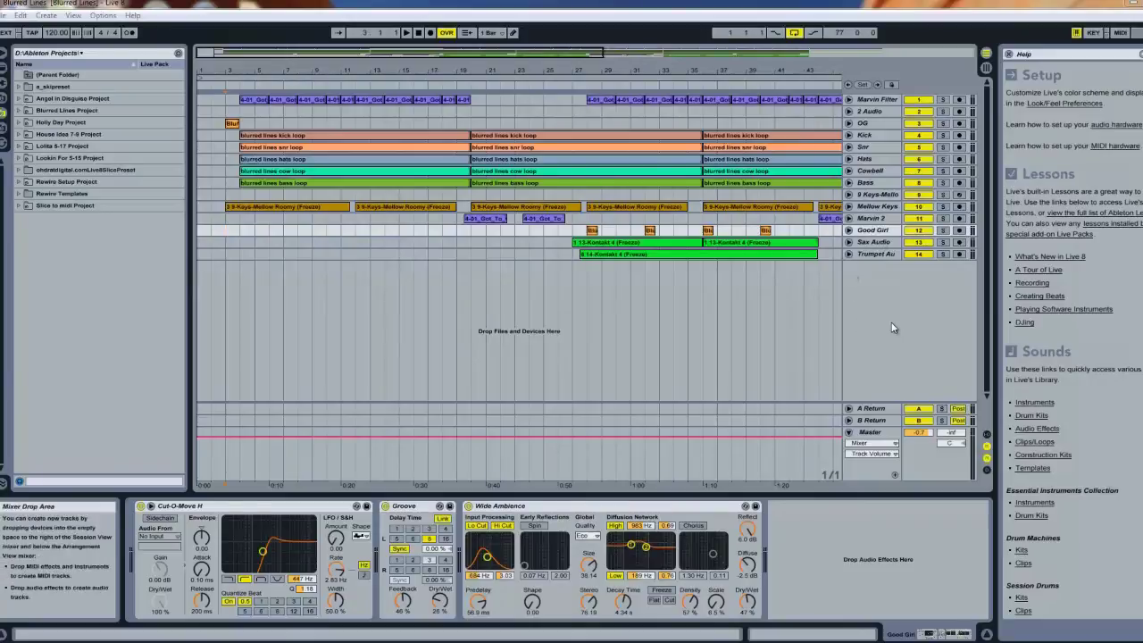
Select Marvin Filter and unfold the Marvin Filter and Mellow Keys tracks to show their waveforms.
left_click(879, 101)
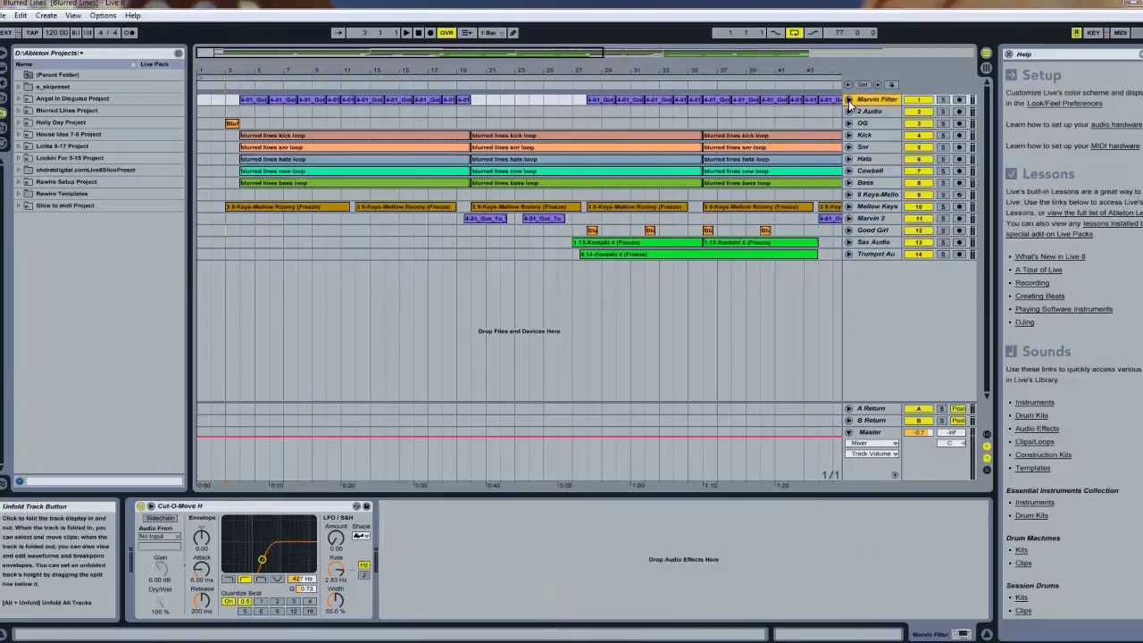
left_click(848, 100)
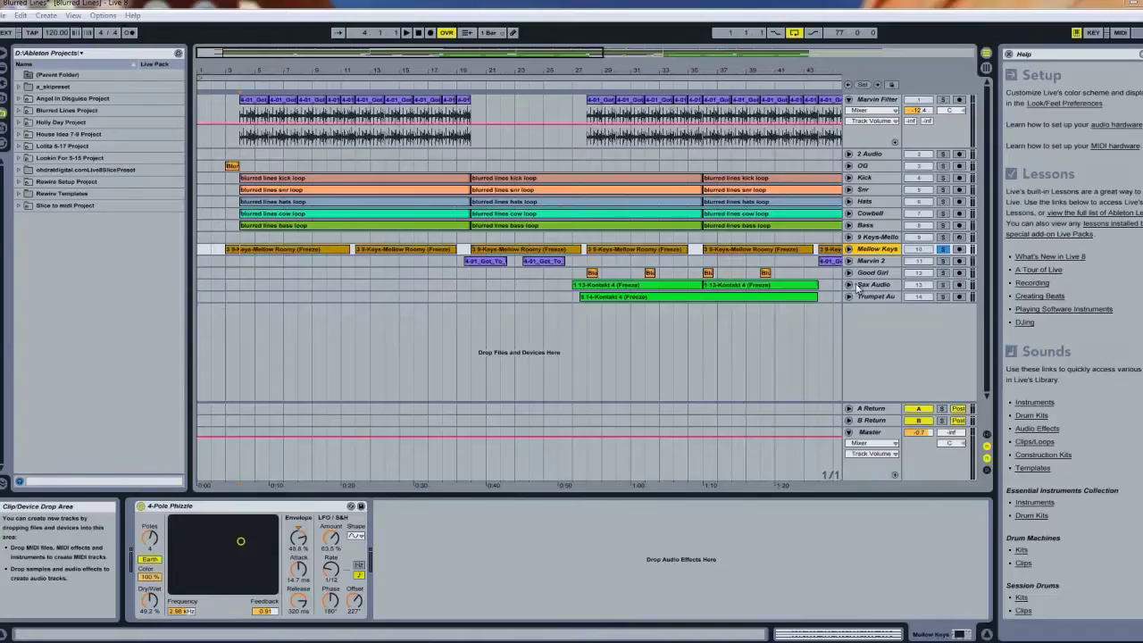
left_click(849, 249)
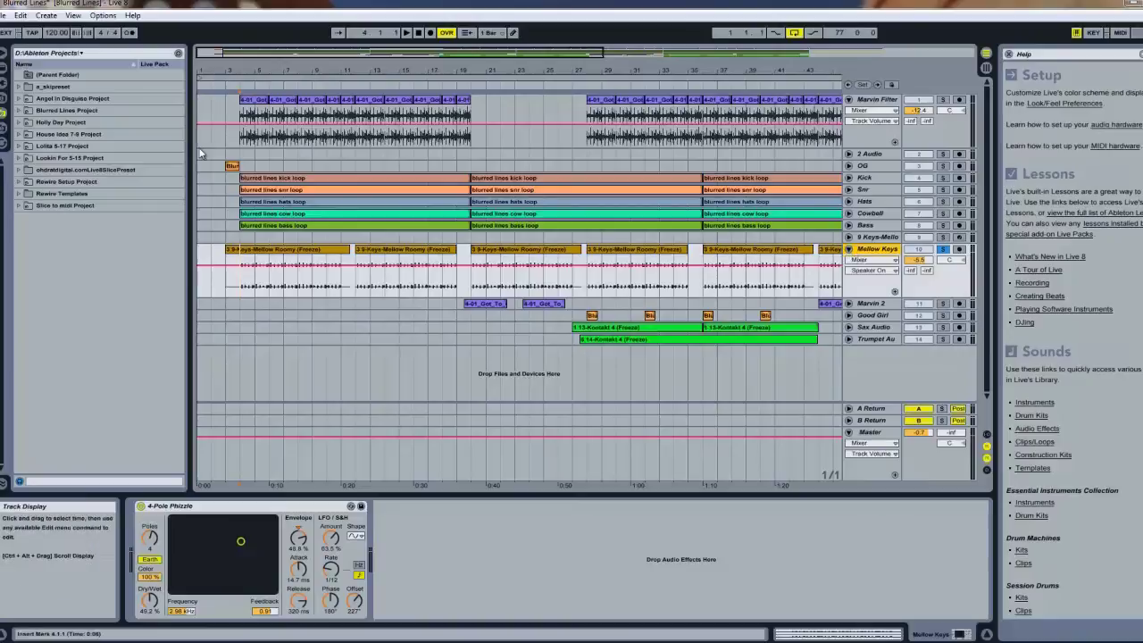
Play the arrangement, toggle the metronome on and off, and unfold Marvin 2 with Cut-O-Move H automation.
left_click(406, 33)
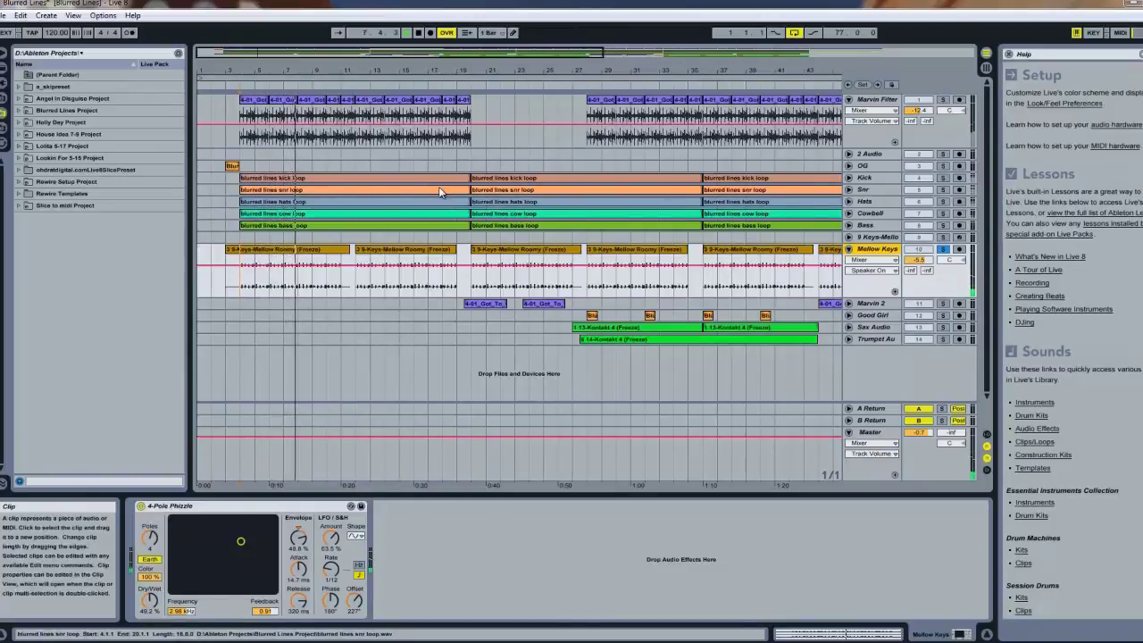
left_click(129, 32)
left_click(130, 33)
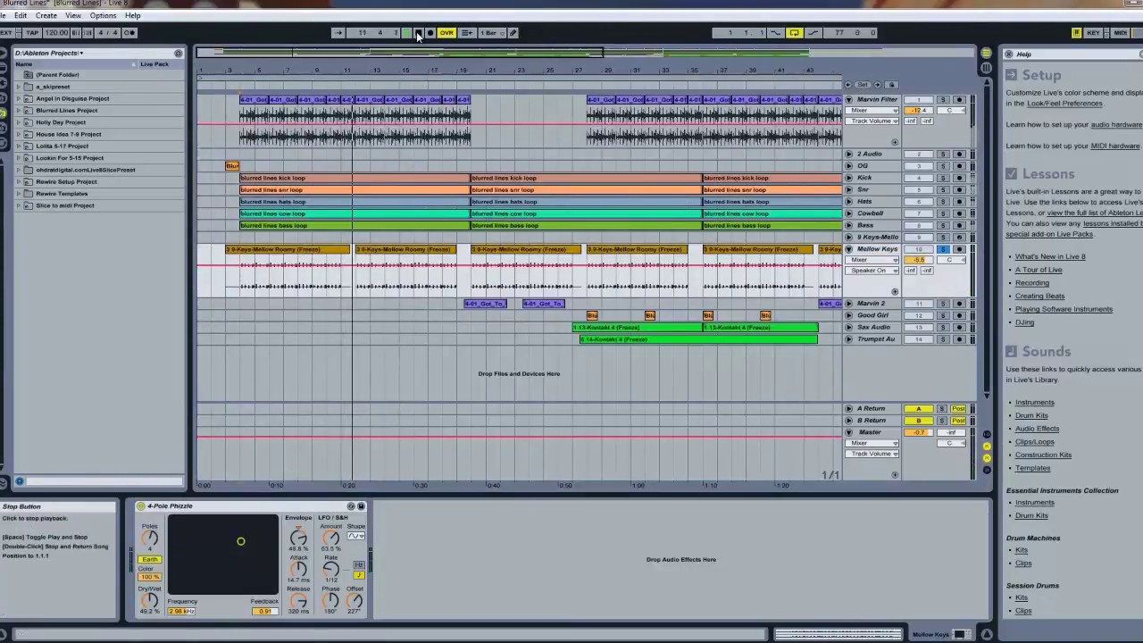
left_click(848, 303)
left_click(141, 507)
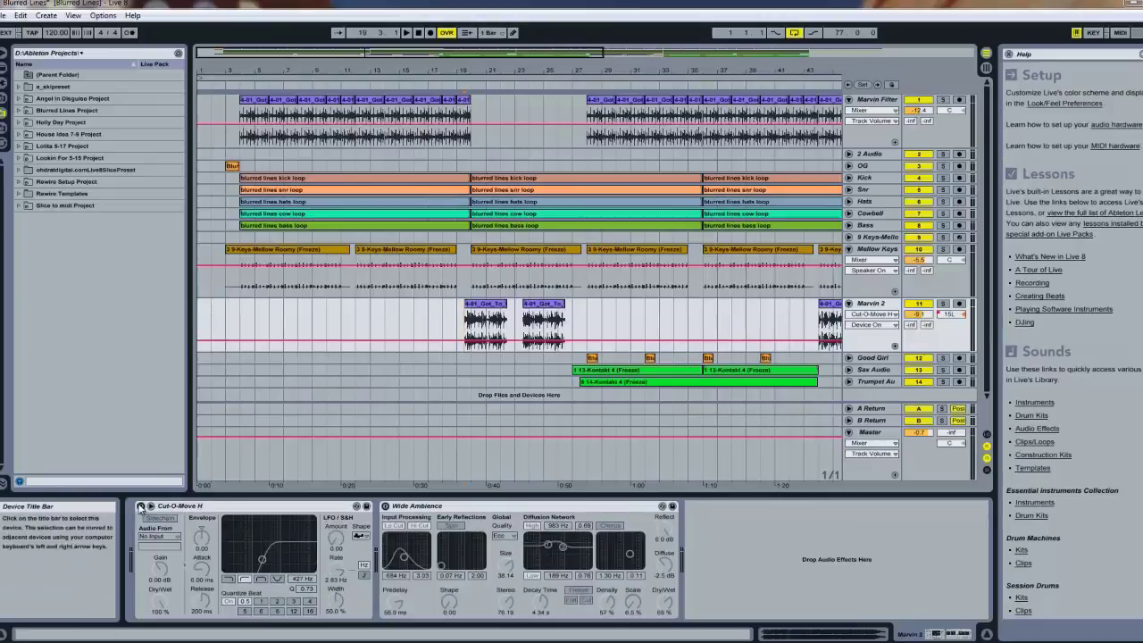
Select Cut-O-Move H, start from bar 19 with Marvin 2 soloed, and play until about bar 26.
left_click(143, 506)
left_click(453, 350)
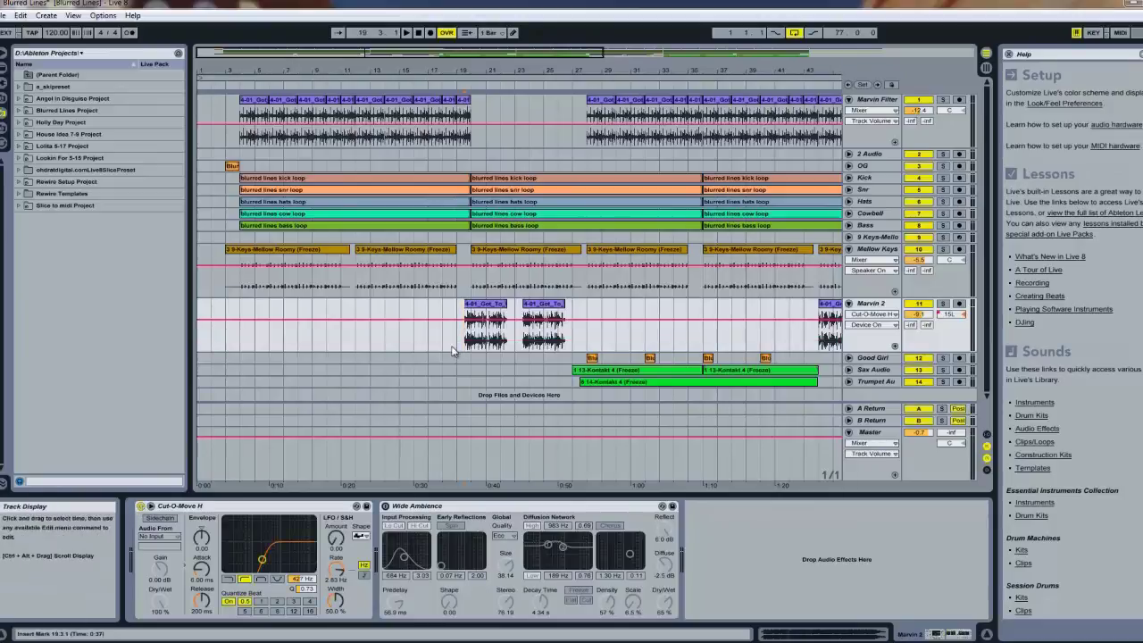
left_click(944, 304)
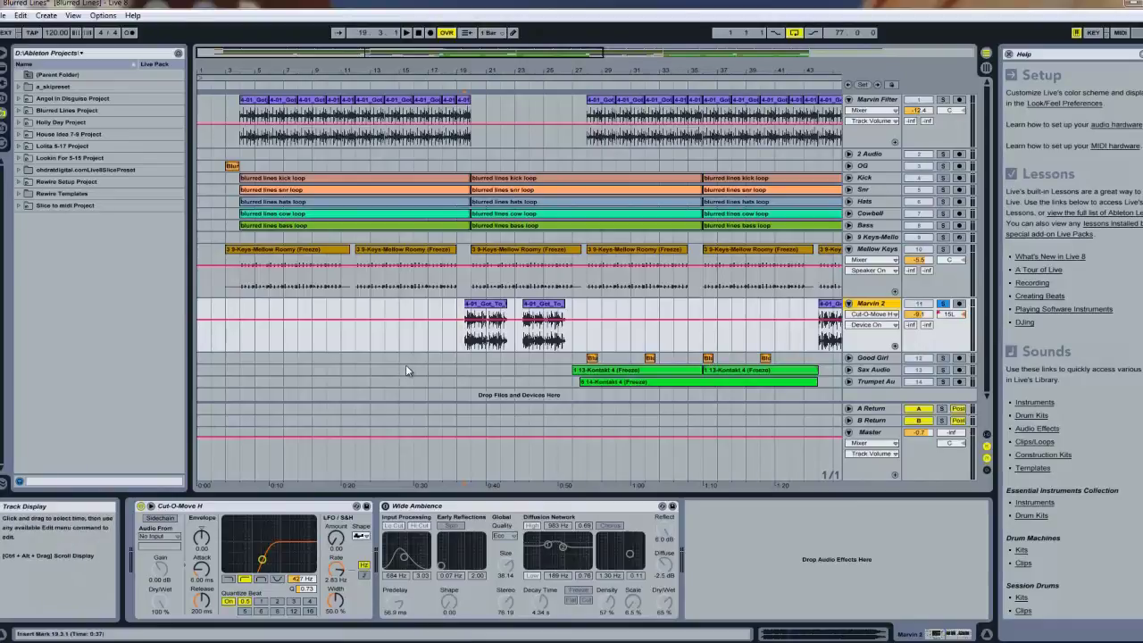
left_click(406, 33)
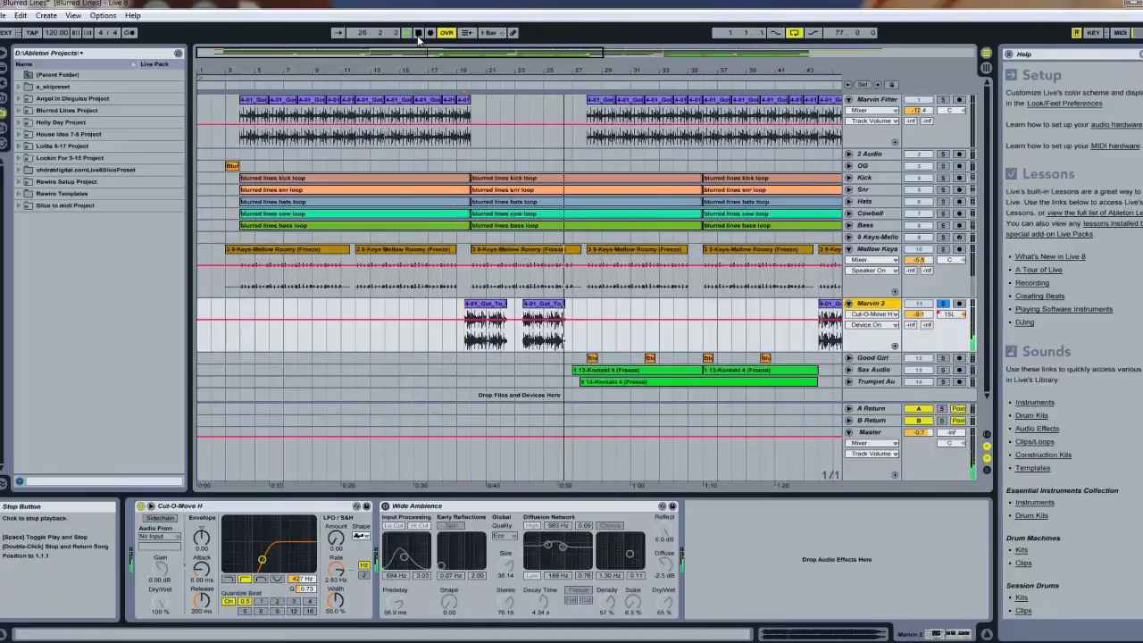
left_click(418, 33)
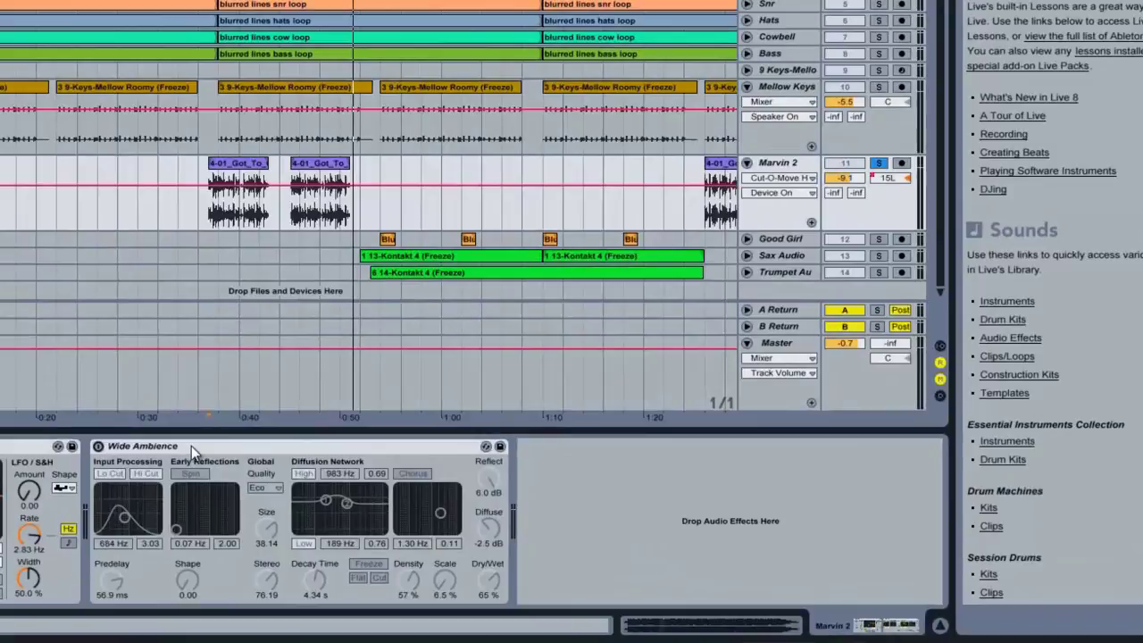
Turn on Marvin 2's Wide Ambience reverb, play to hear it, then fold Marvin 2.
left_click(191, 446)
left_click(98, 447)
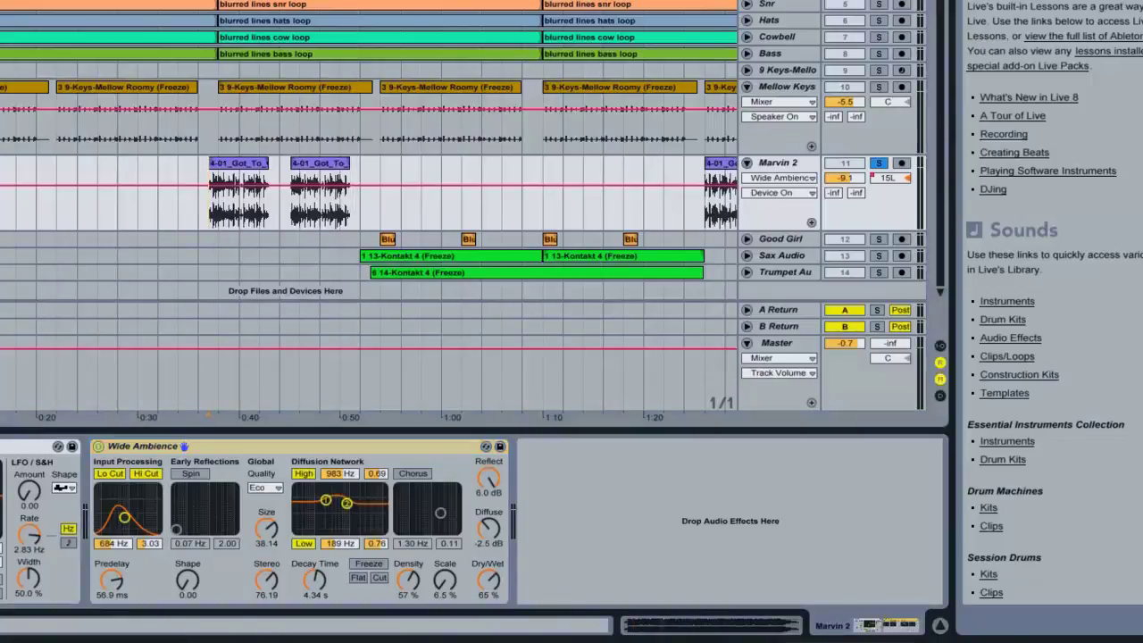
key("space")
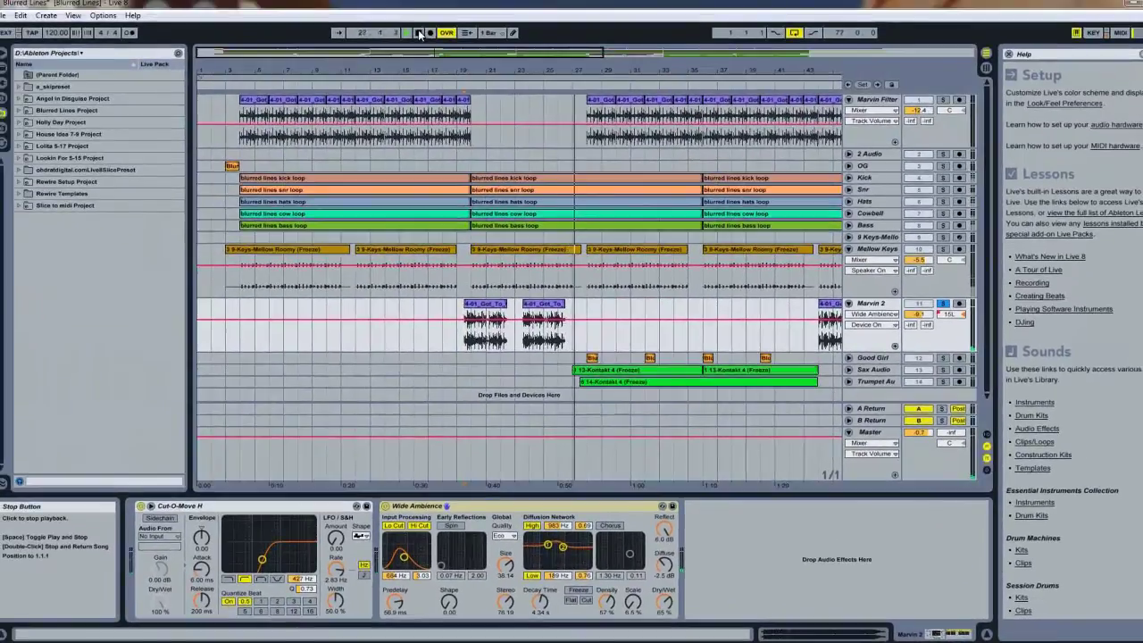
left_click(849, 304)
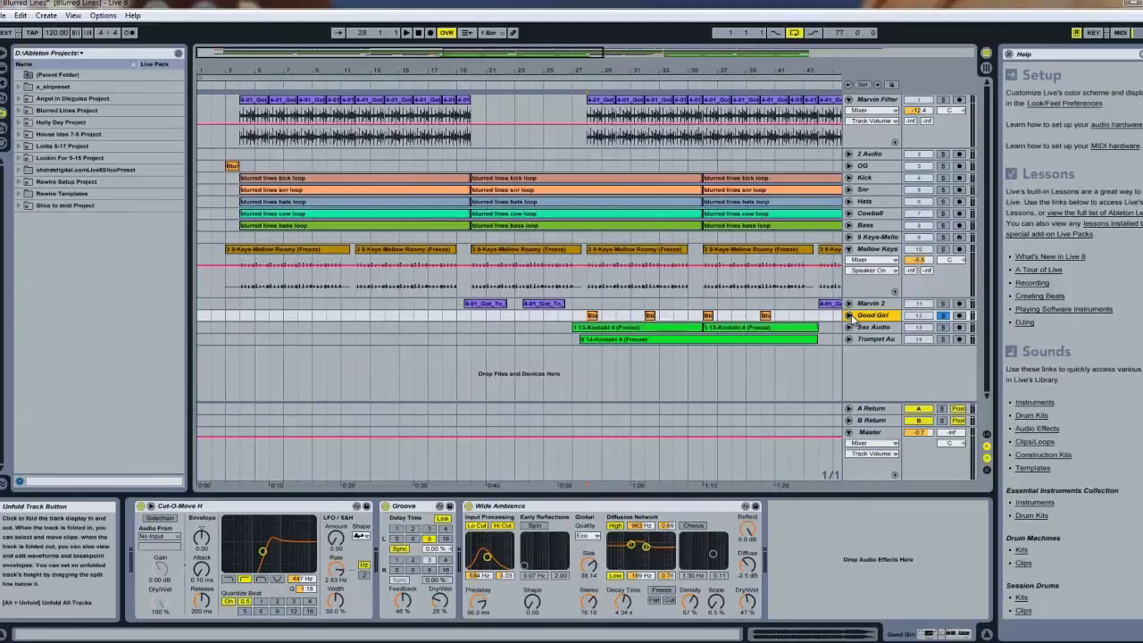
Unfold the Good Girl track and play through its short vocal clips.
left_click(848, 316)
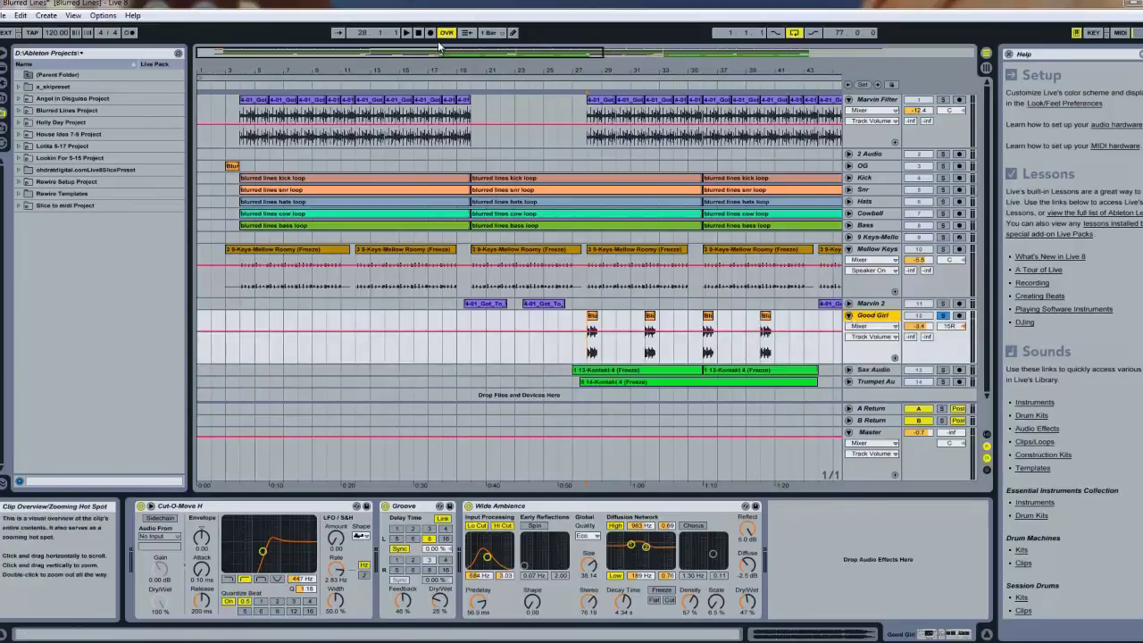
left_click(406, 32)
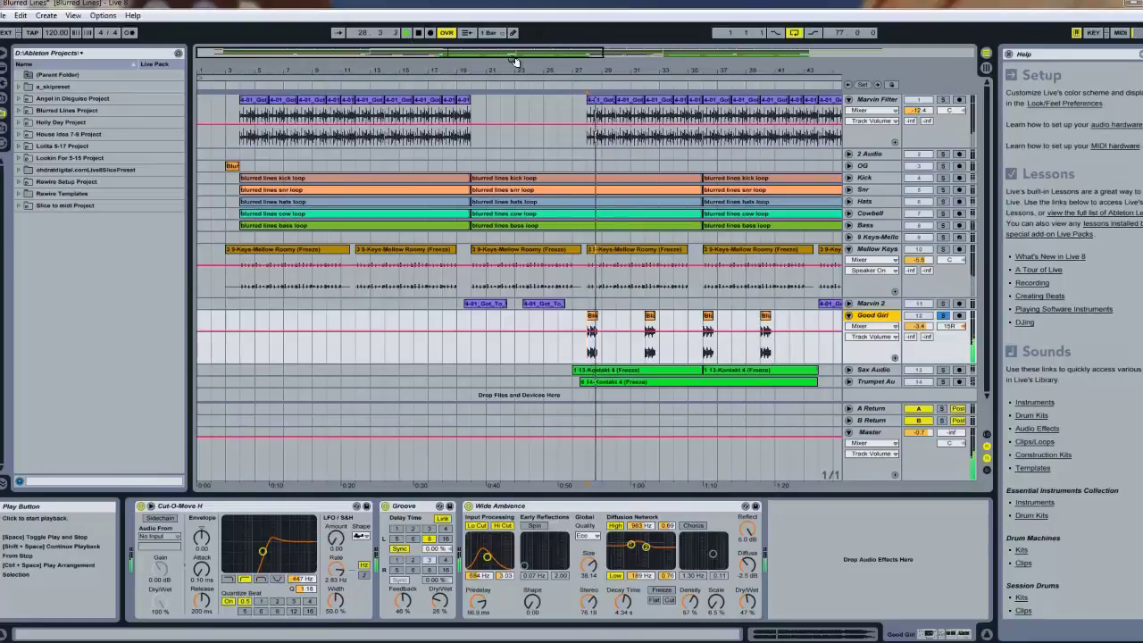
left_click(418, 33)
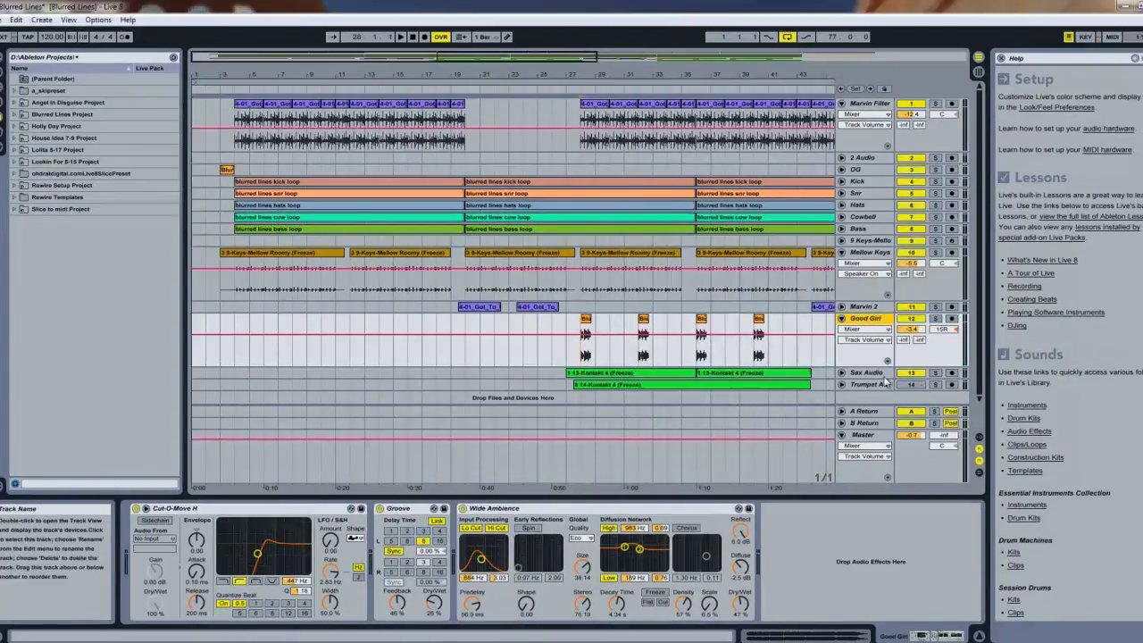
left_click(875, 370)
Unfold Sax Audio and play the sax section, selecting the first frozen Kontakt clip.
left_click(841, 373)
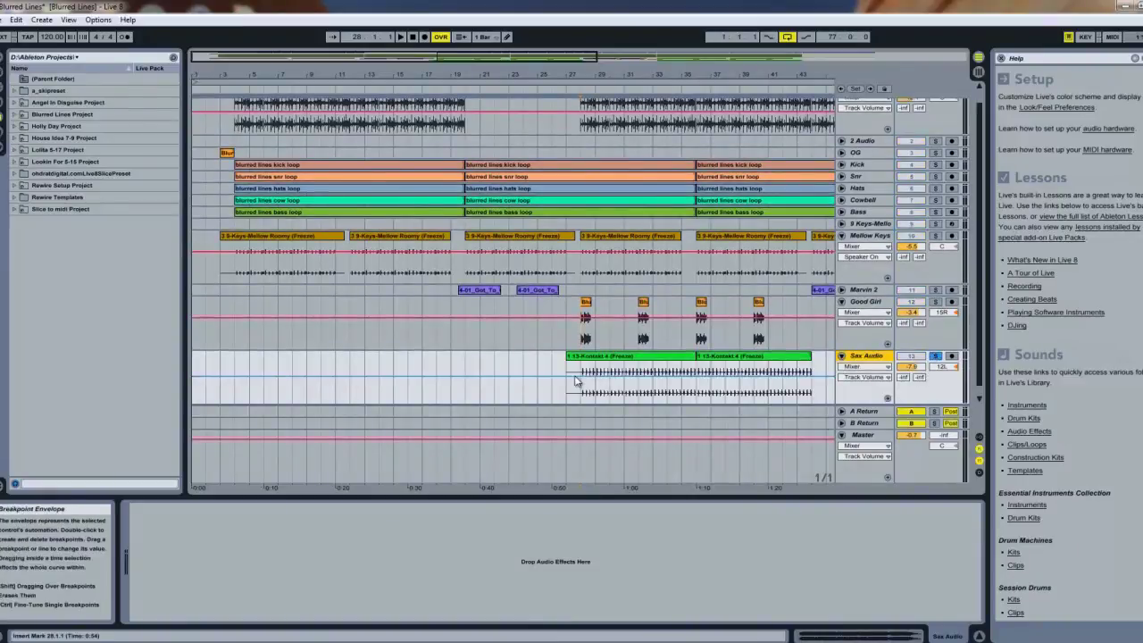
left_click(402, 38)
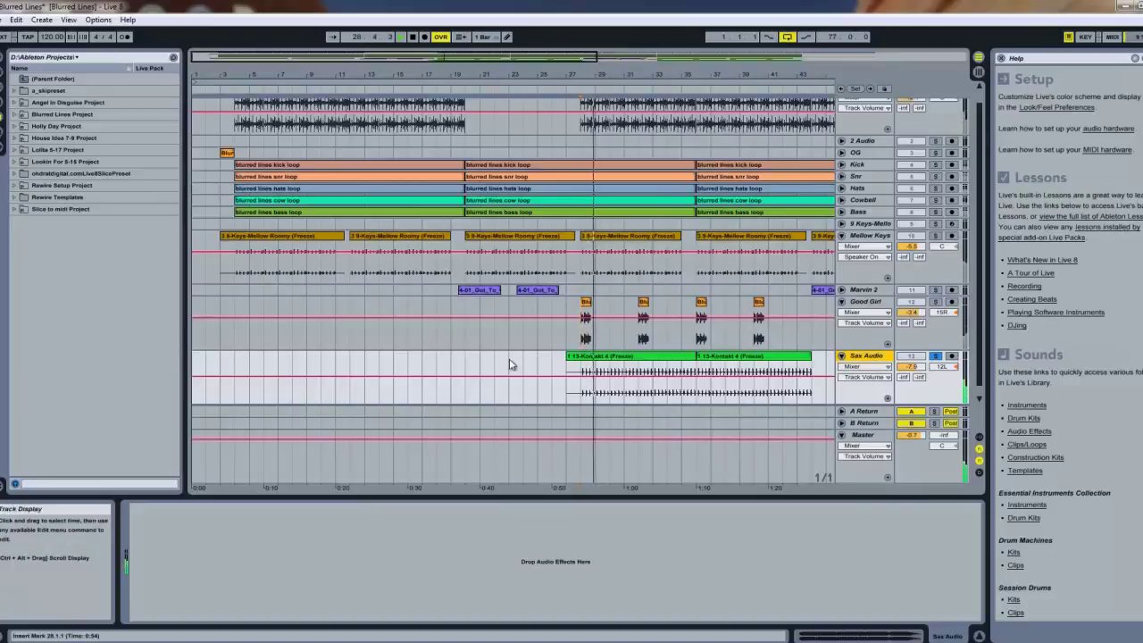
left_click(579, 360)
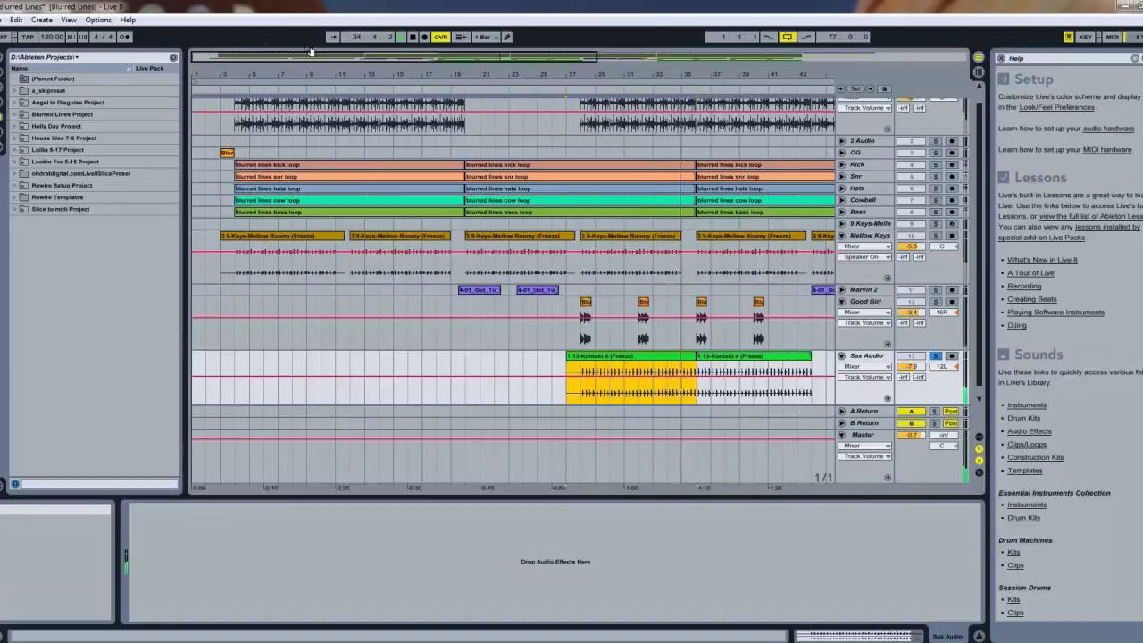
left_click(412, 37)
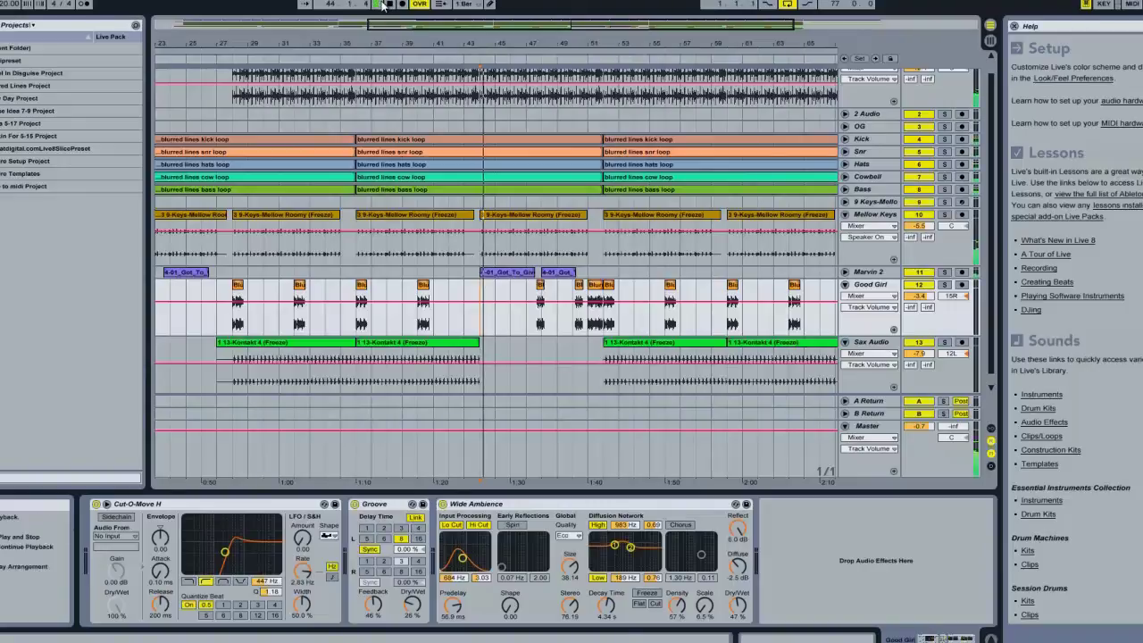
Select the Good Girl track and unfold Marvin 2 alongside it during playback.
left_click(846, 280)
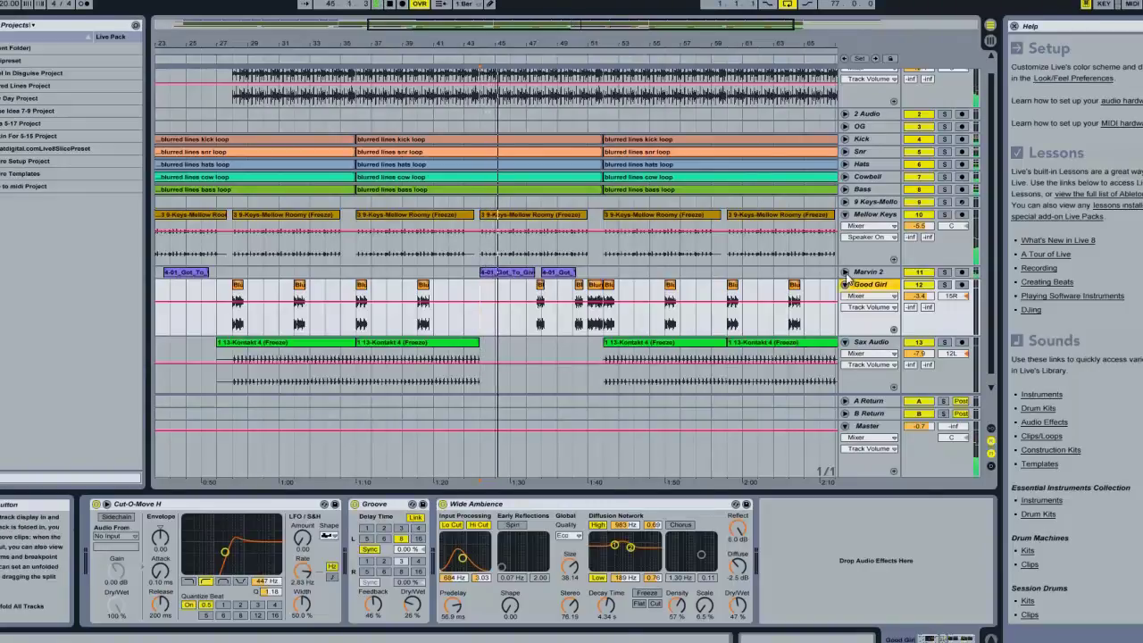
left_click(844, 271)
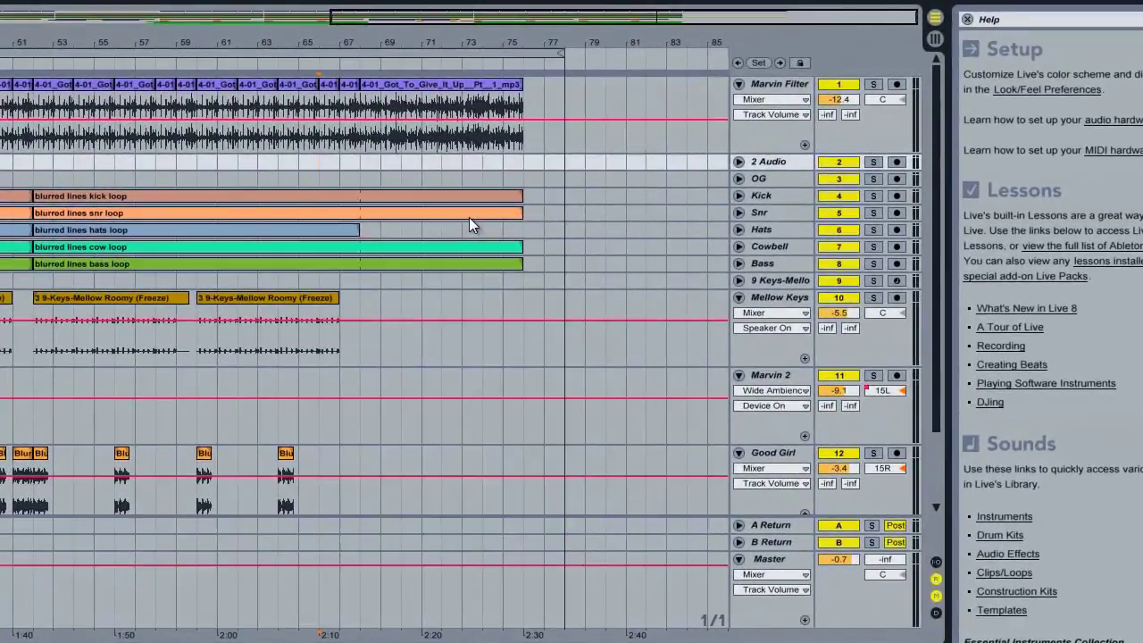
Play the song's closing section from the insert marker near bar 66.
key("space")
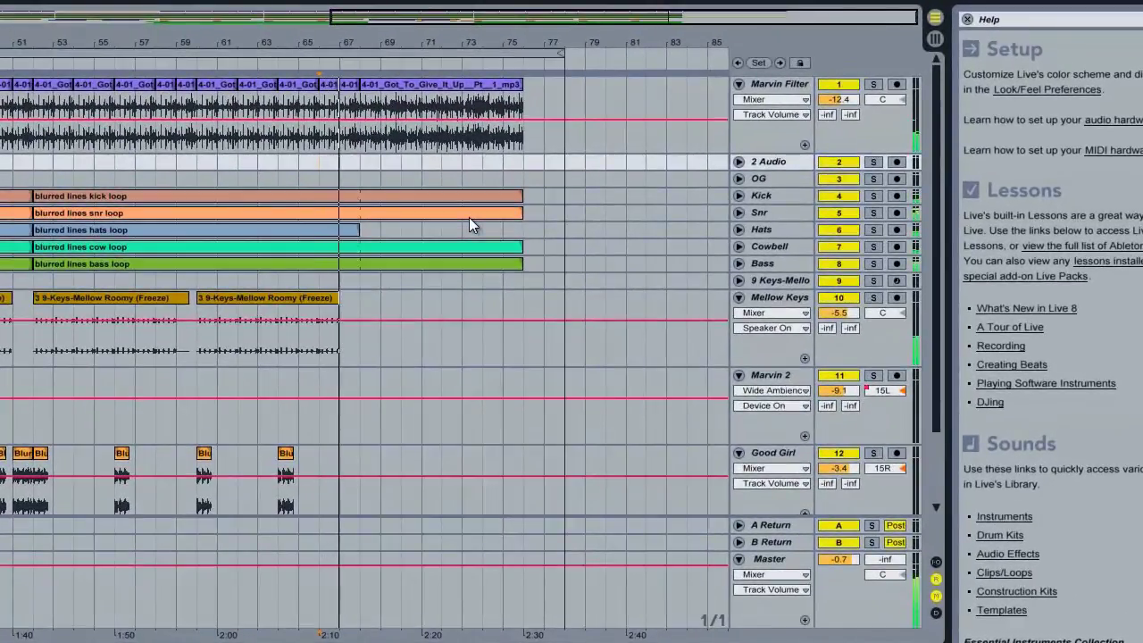